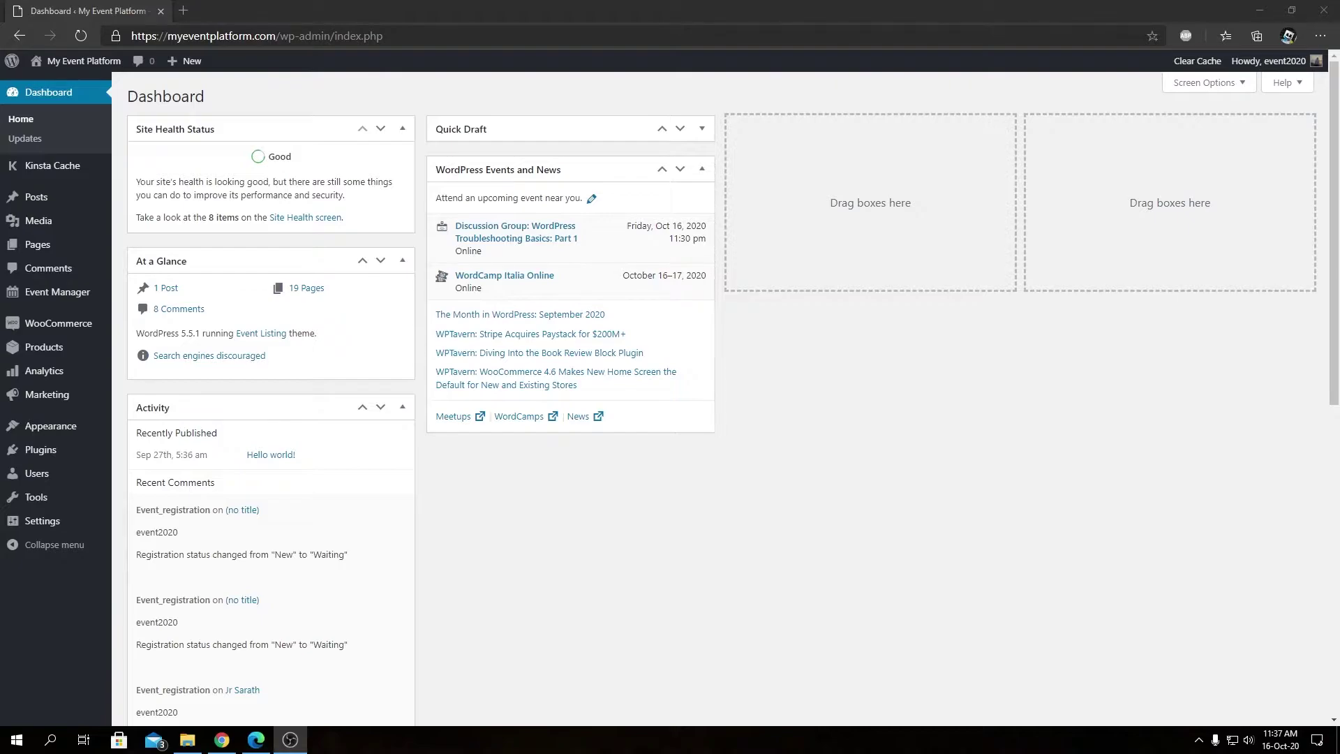
Open the WP Event Manager website (wp-eventmanager.com) in a new tab and scroll to its footer.
click(185, 13)
text(w)
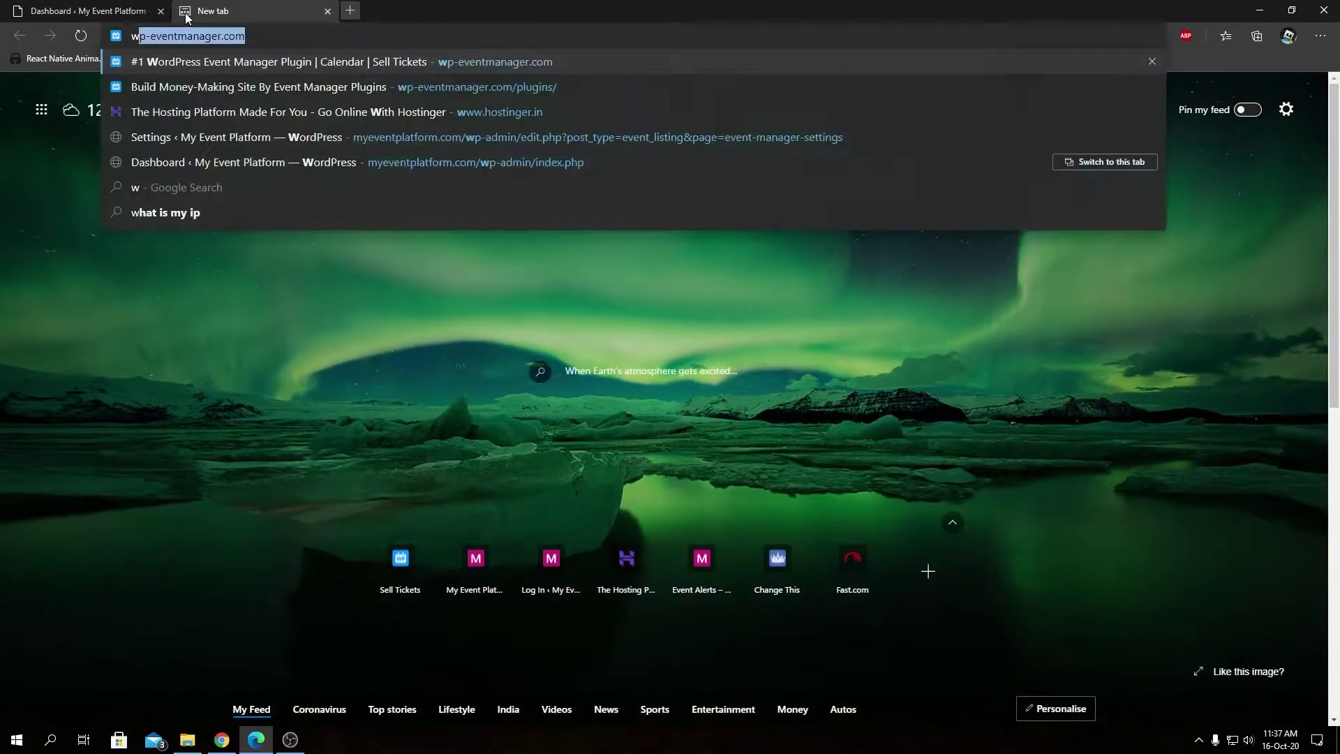
text(p-eventmanager.com)
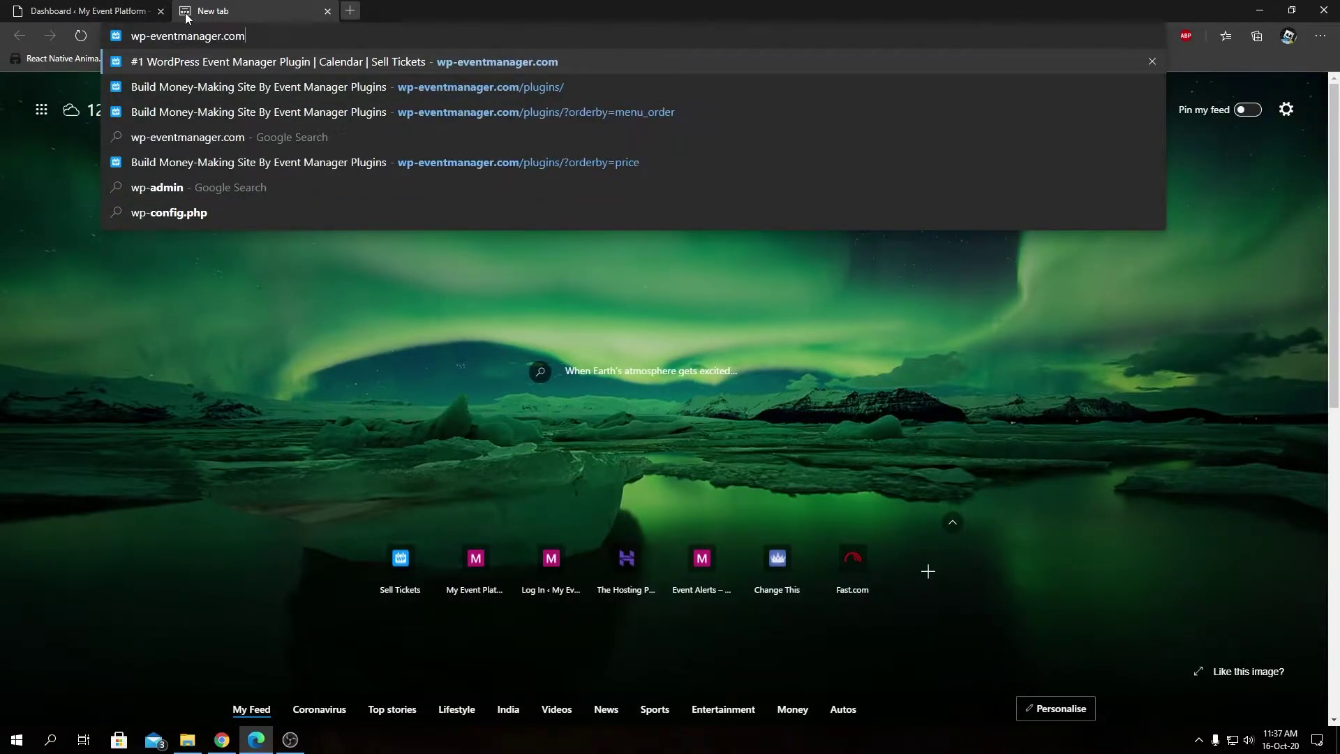
key(Return)
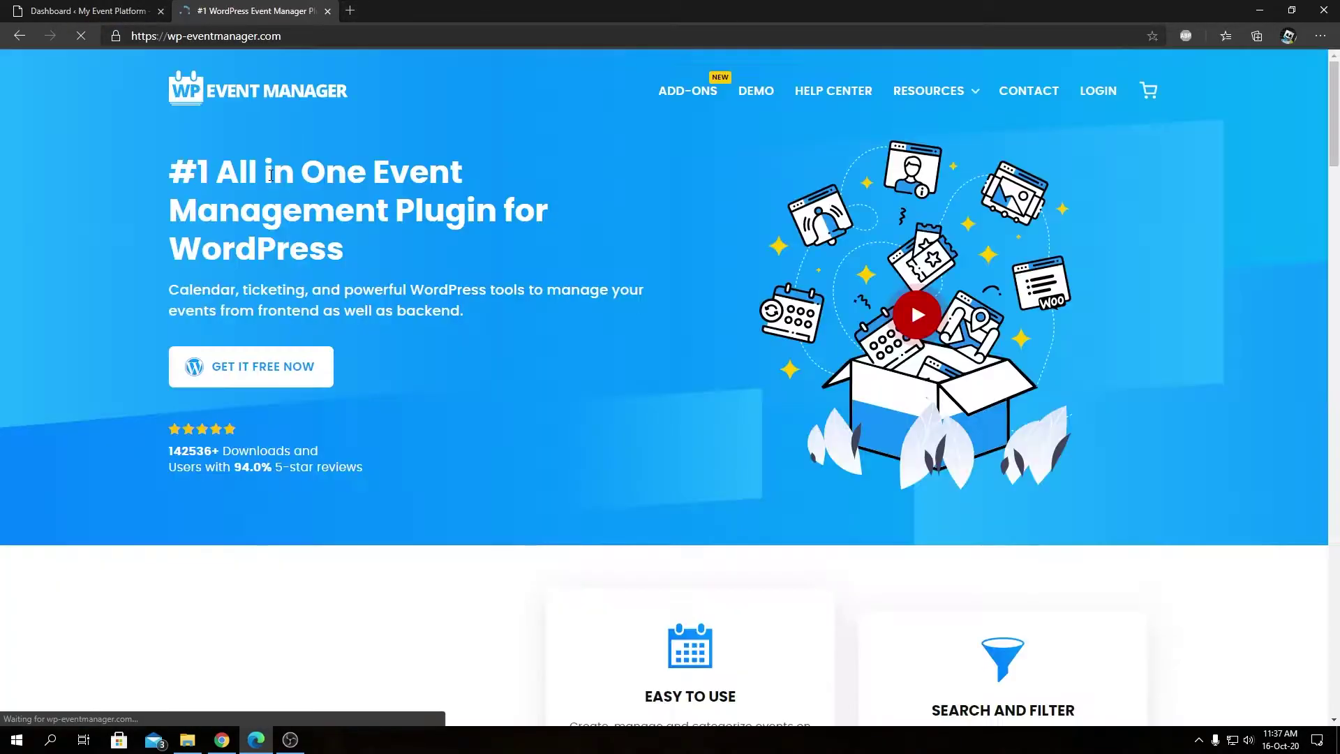
scroll(270, 192, down, 15)
scroll(270, 190, down, 10)
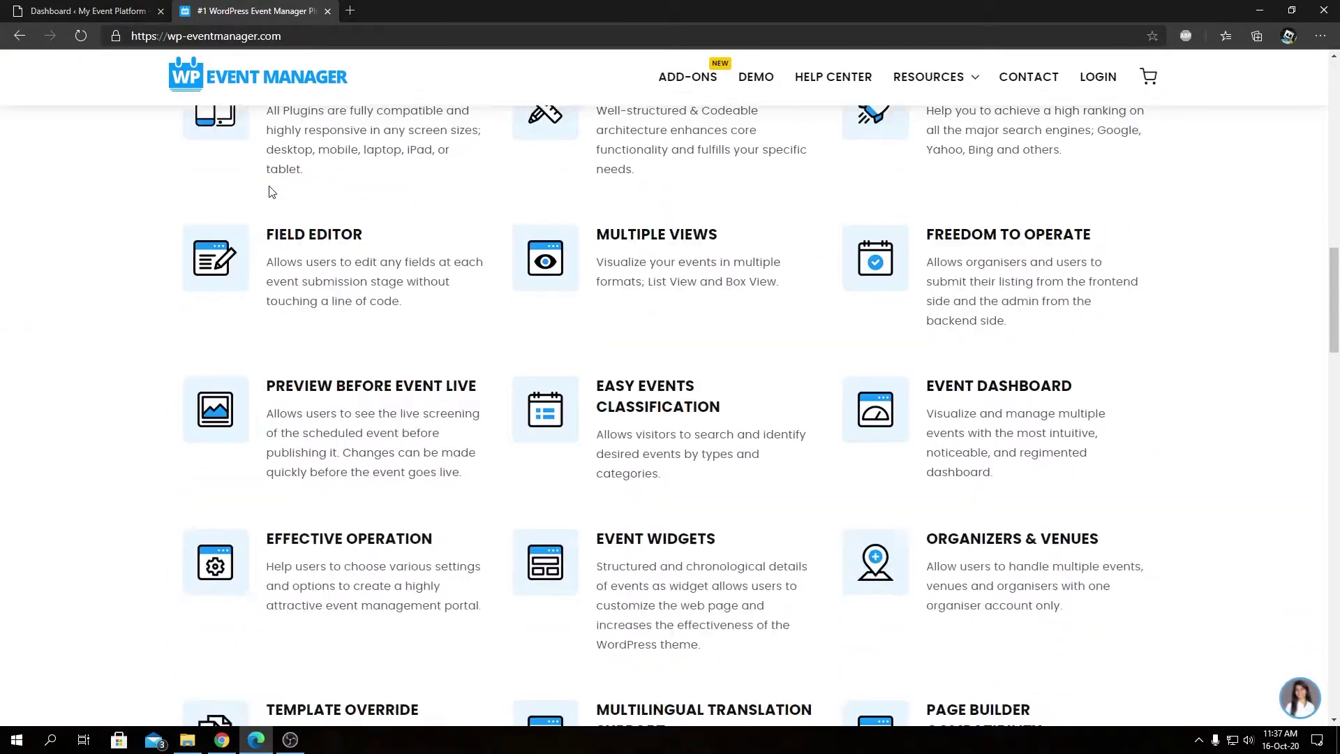
scroll(344, 441, down, 5)
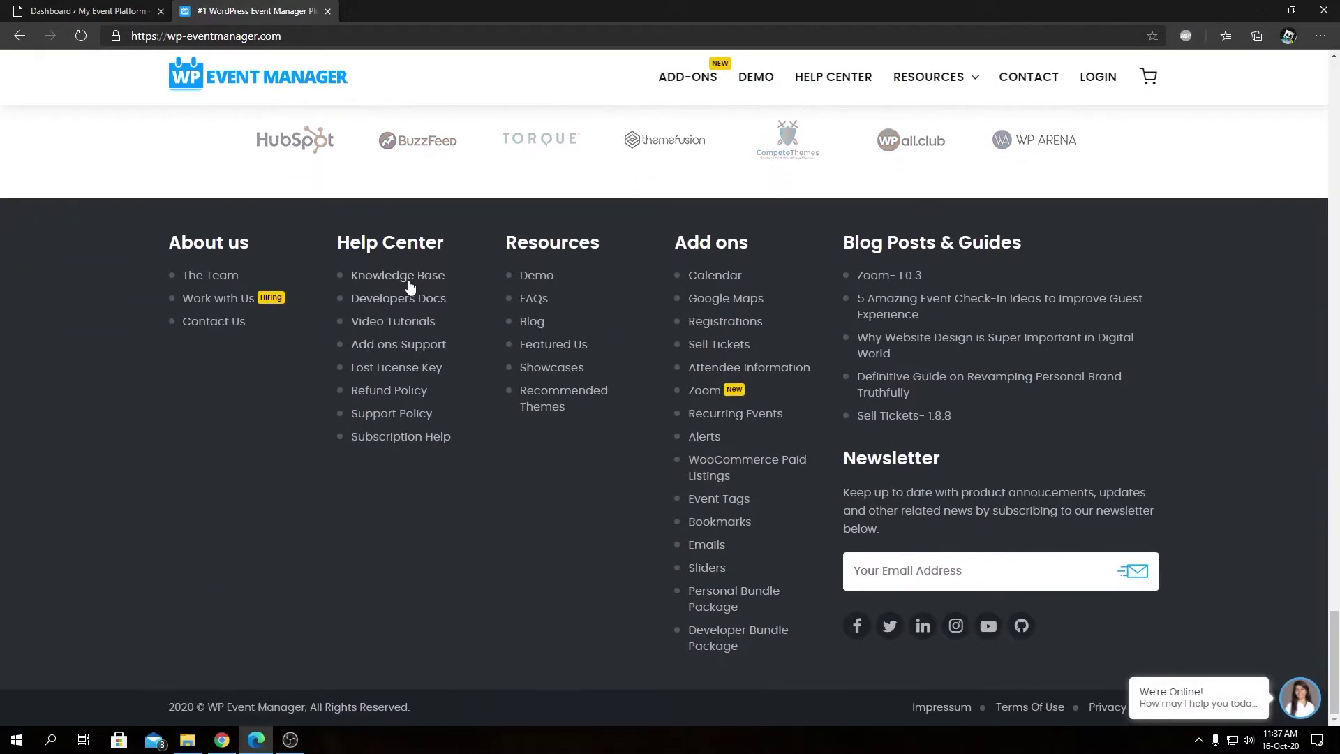
Open the Knowledge Base and expand all 13 Add-ons articles.
click(410, 285)
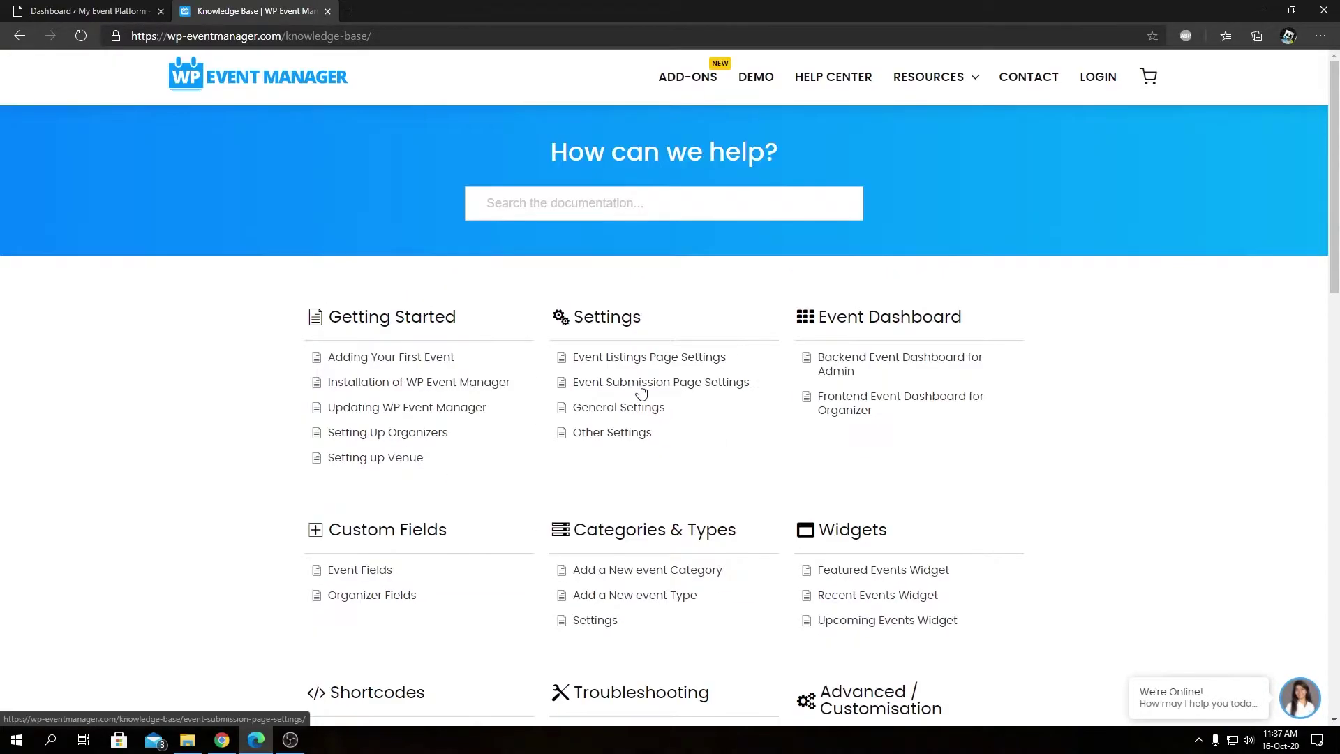
scroll(639, 391, down, 1)
scroll(641, 391, down, 10)
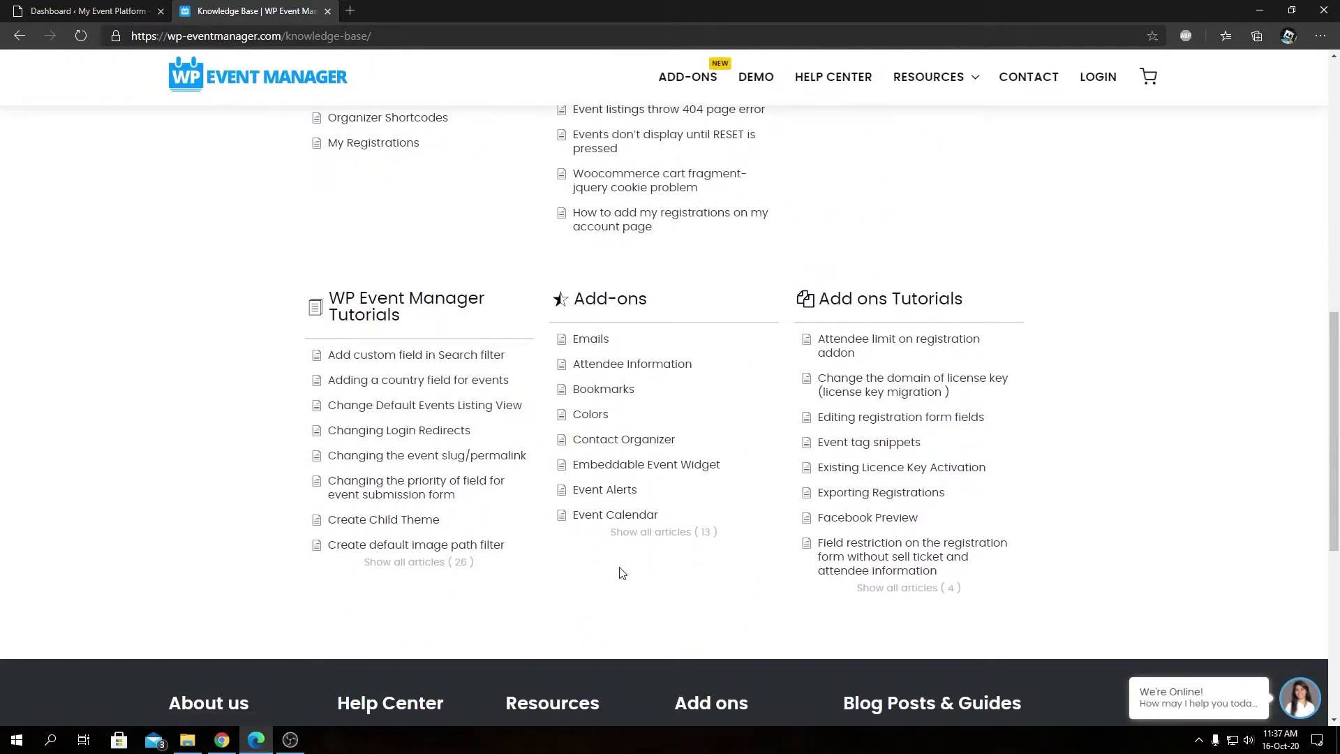
click(670, 542)
scroll(670, 482, down, 3)
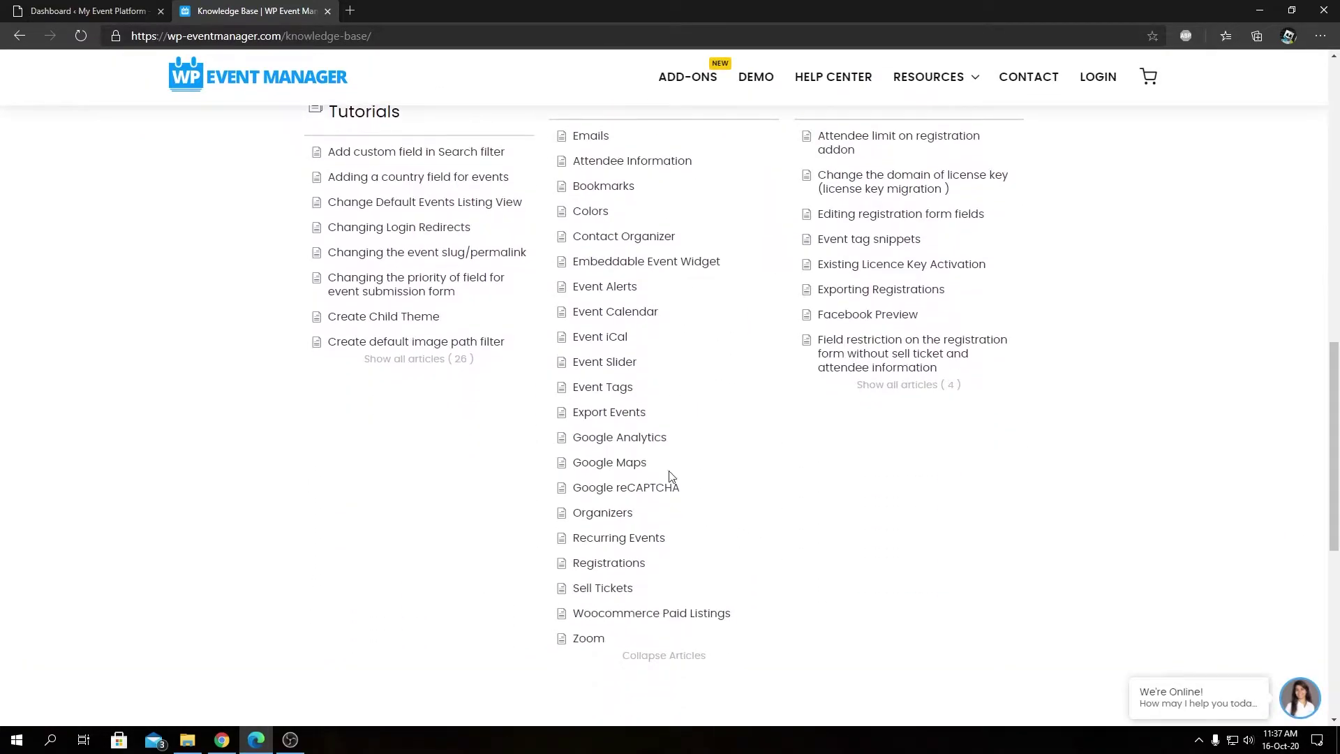
Open the Event Slider article and copy its shortcode [events_slider featured=1 limit=5 orderby="rand"].
click(626, 370)
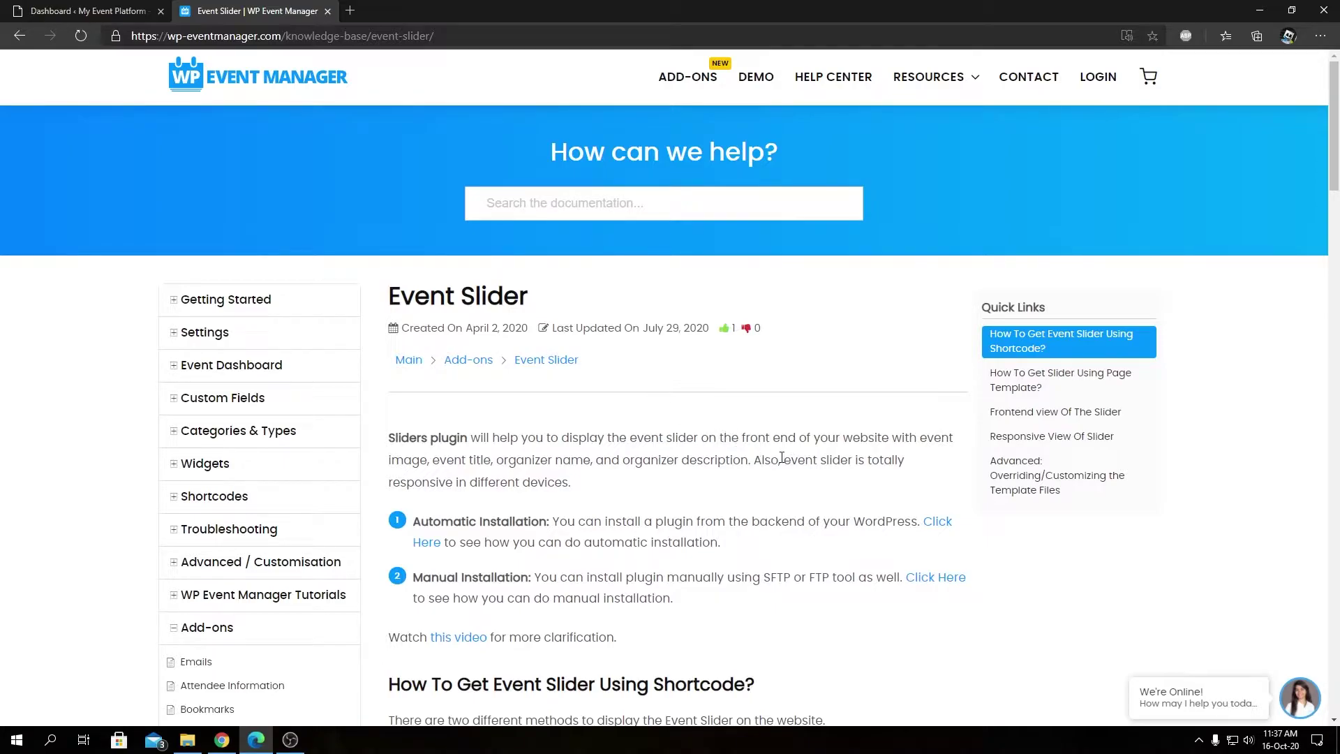
click(1019, 343)
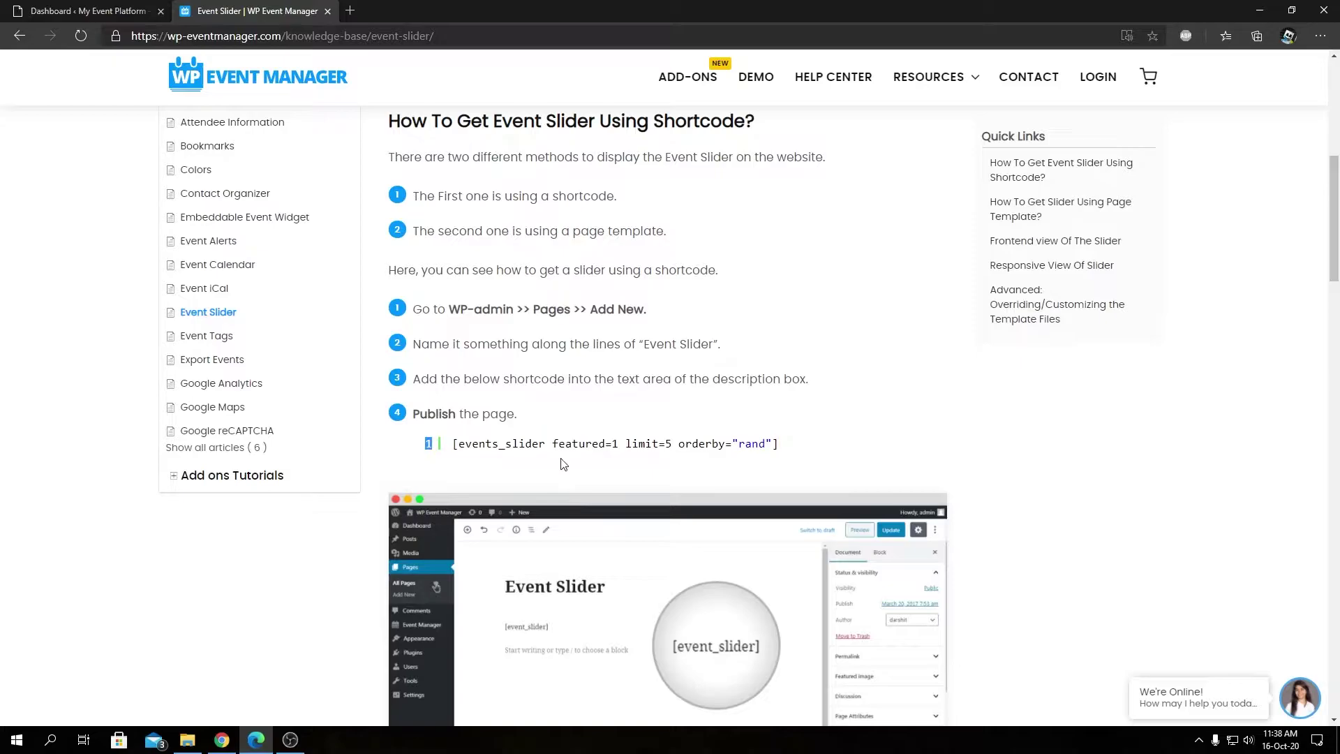
drag(453, 444, 807, 455)
key(ctrl+c)
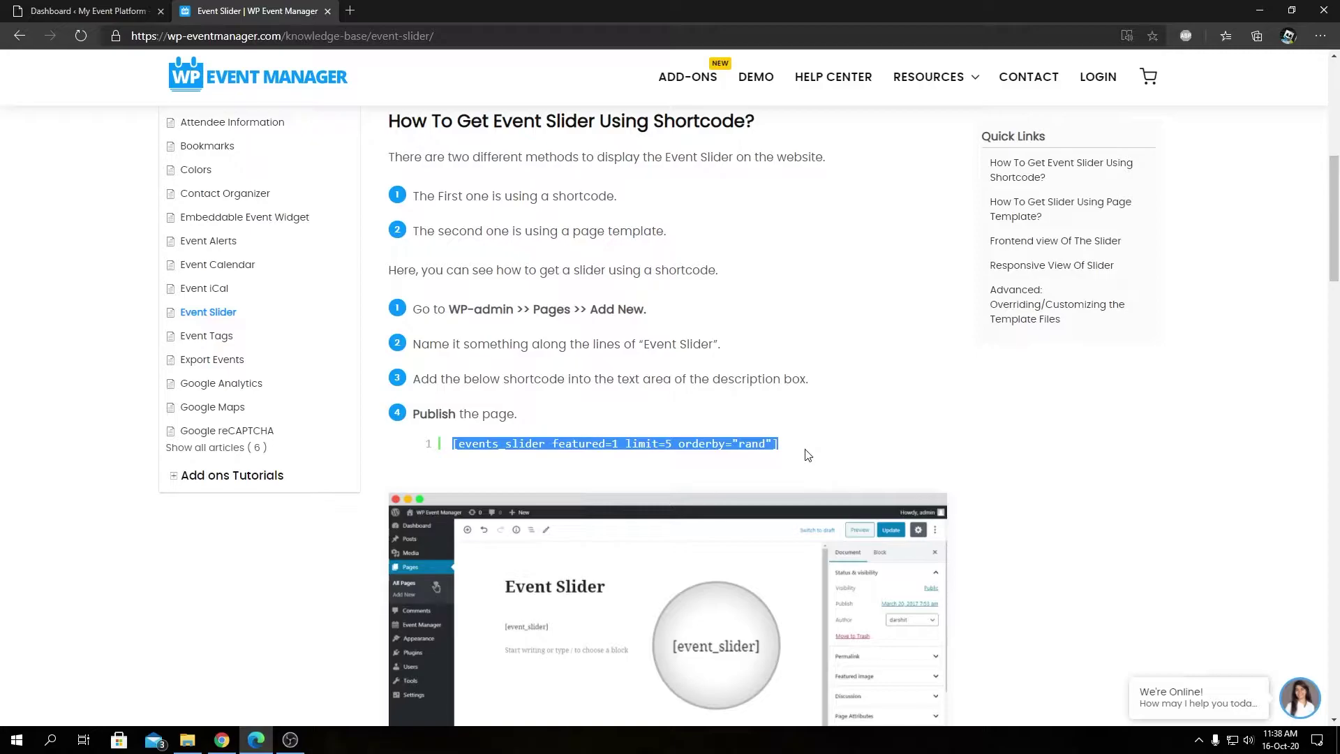
key(alt+Tab)
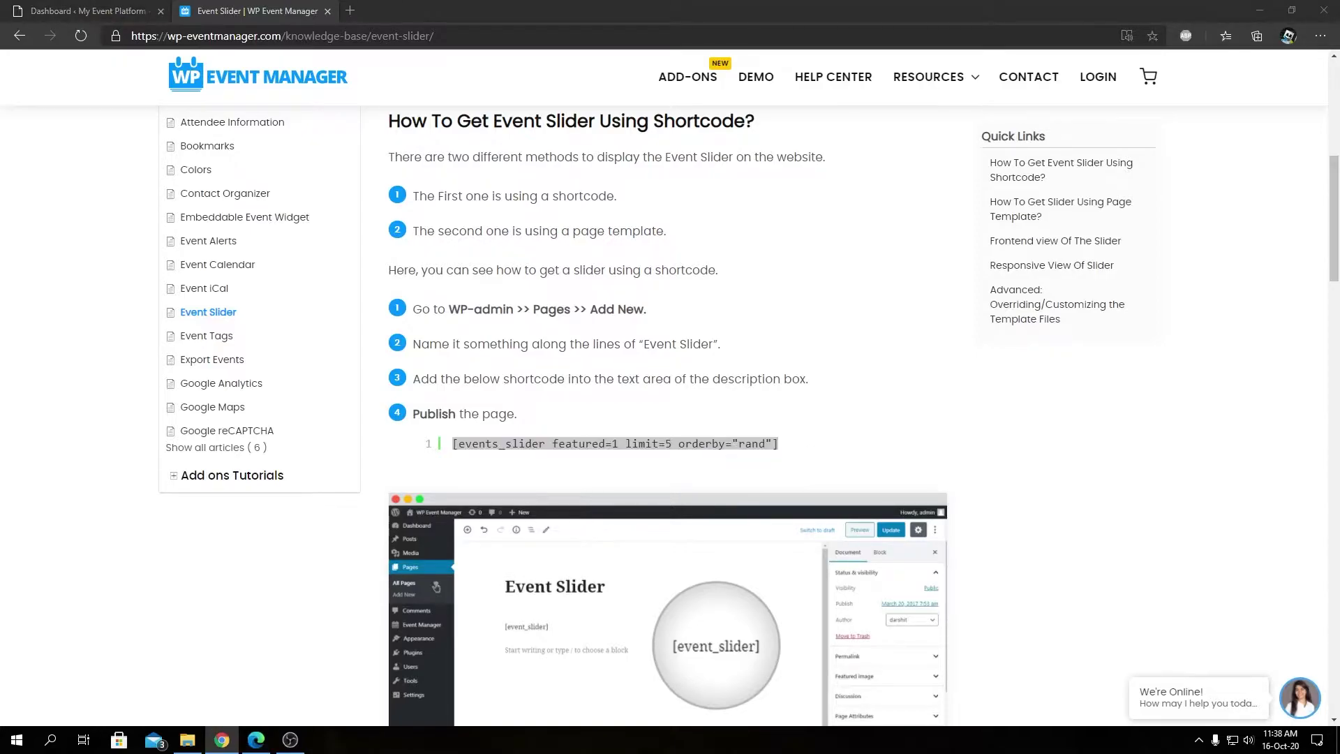
click(207, 7)
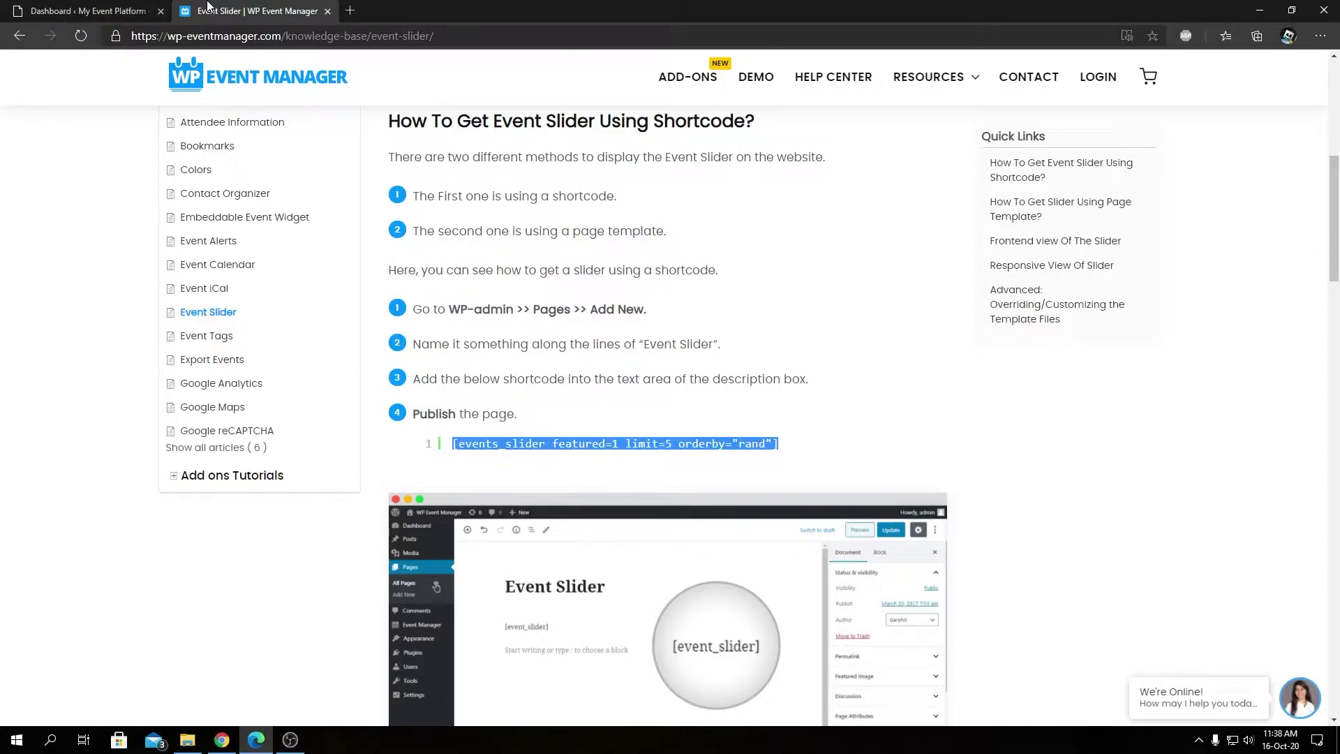
Create a new page titled 'Event Silder' from the Dashboard and switch it to the Code editor.
click(90, 10)
mouse_move(180, 67)
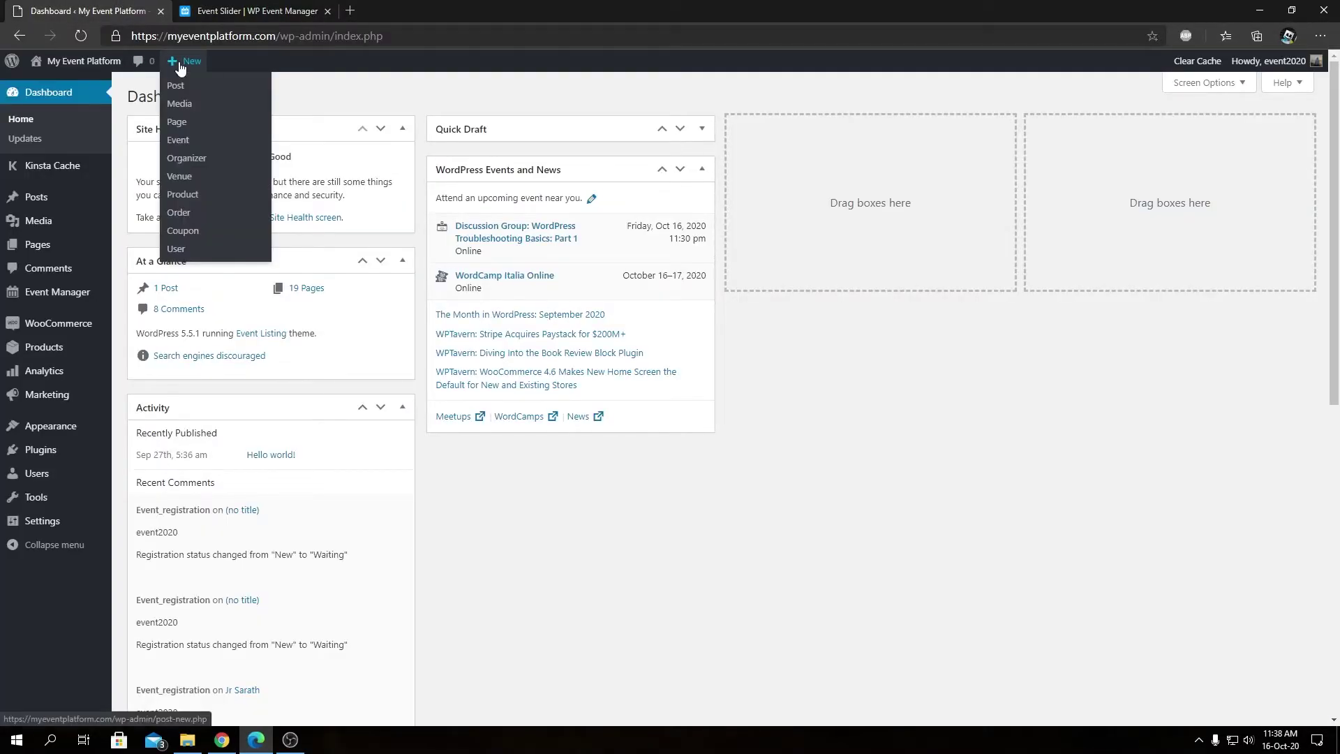
click(196, 127)
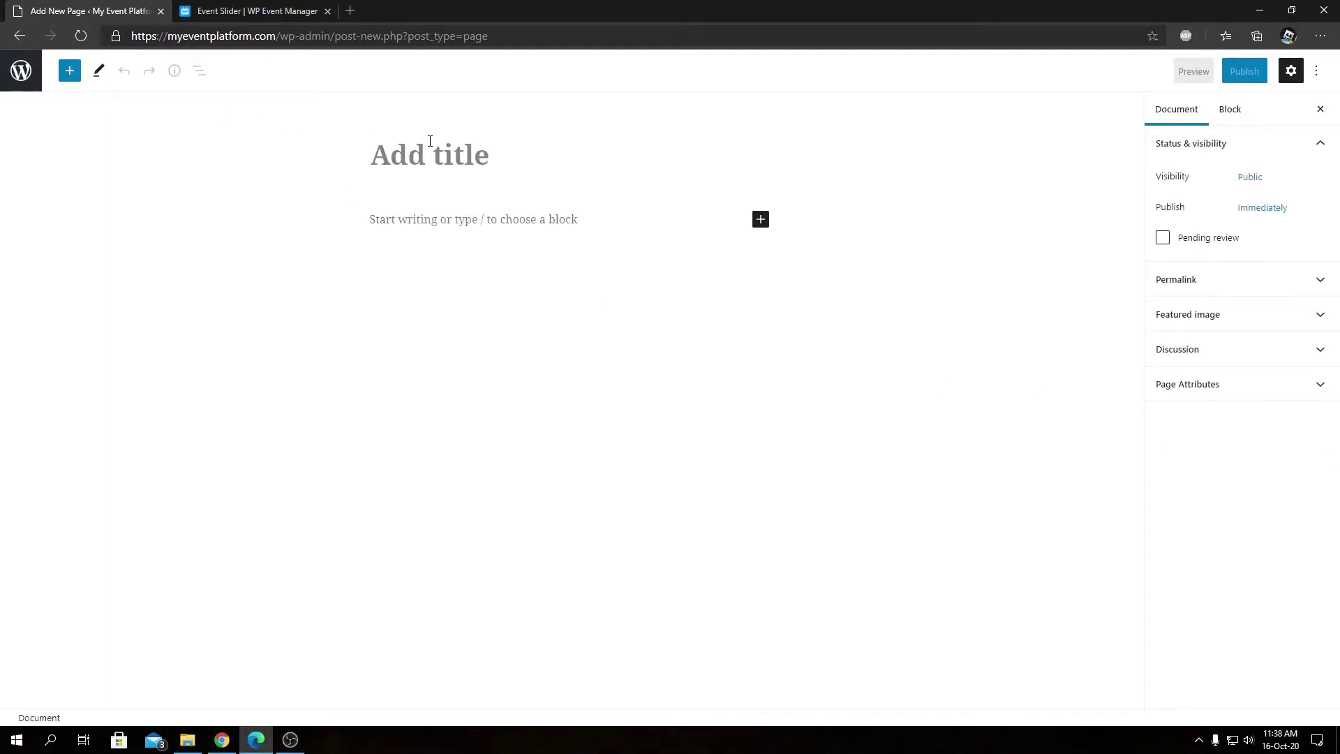
text(Event Silder)
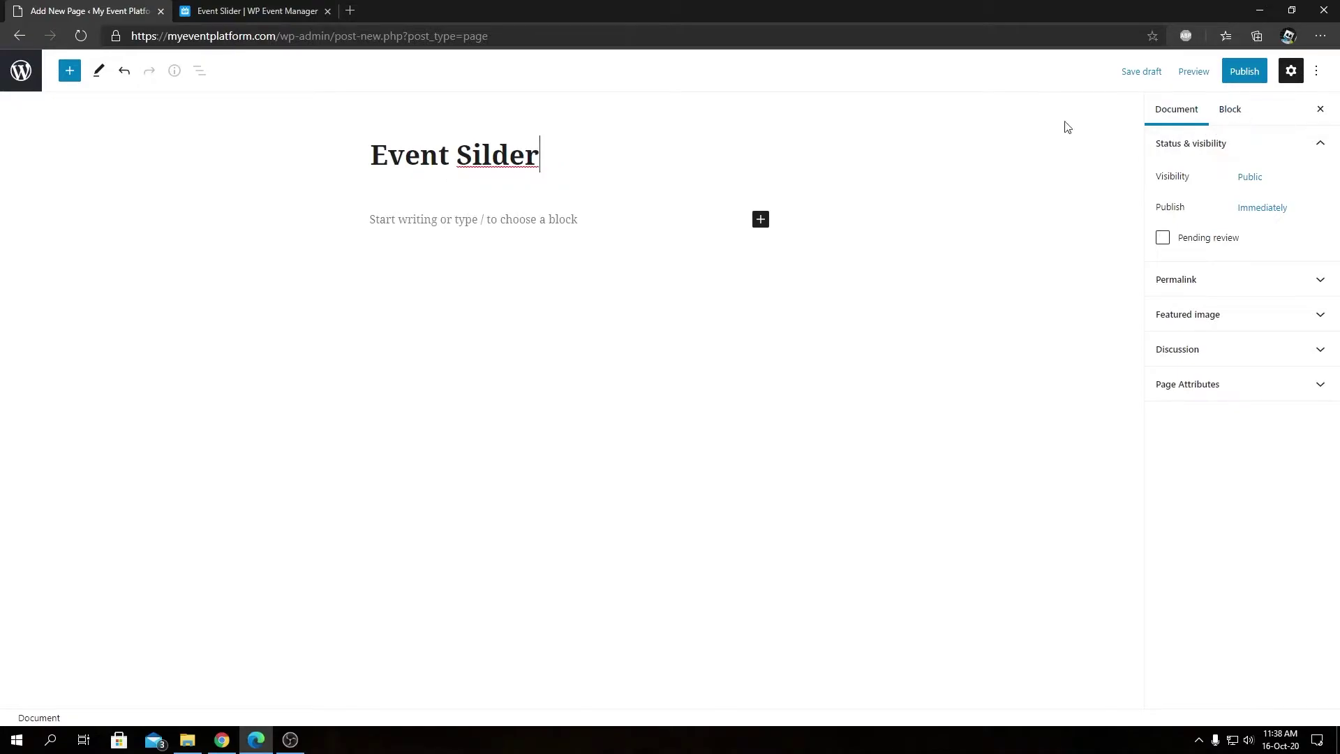
click(1316, 70)
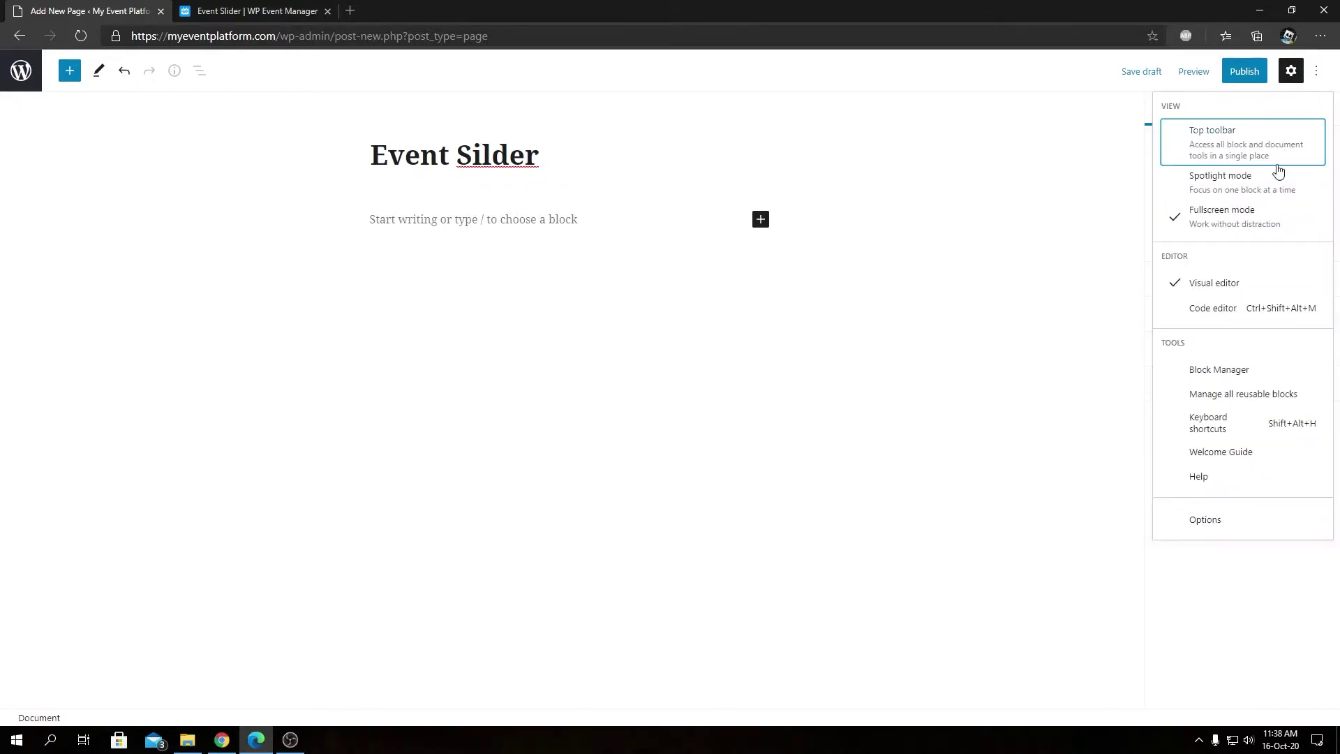
click(1231, 309)
Paste [events_slider featured=1 limit=5 orderby="rand"] into the page's code area.
click(460, 270)
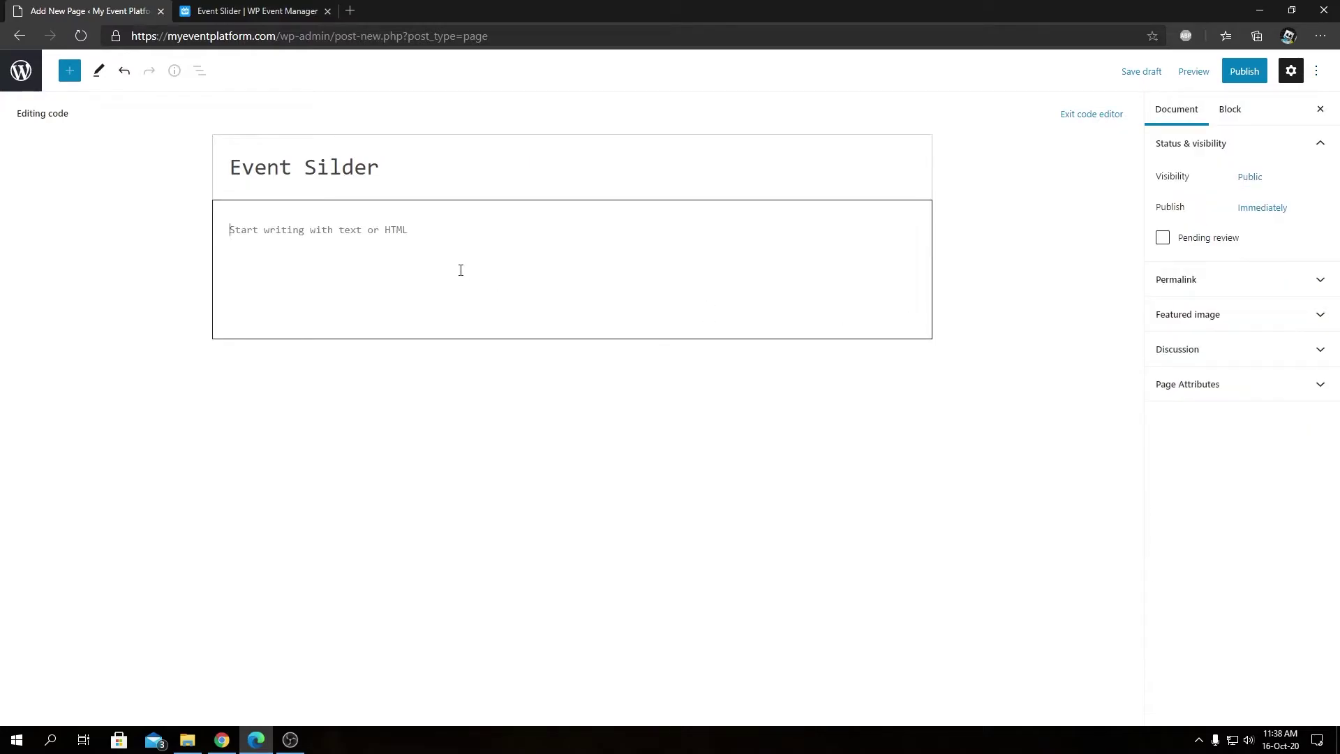
key(ctrl+v)
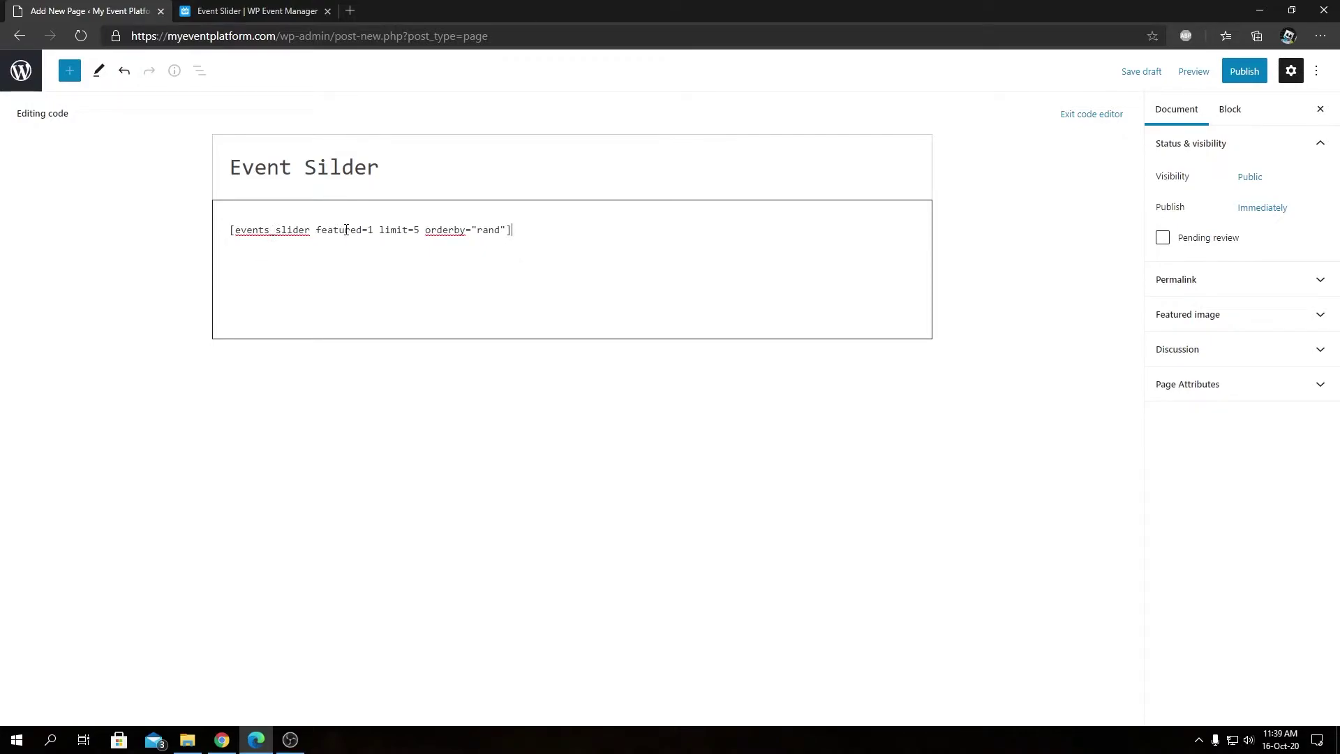
double_click(284, 231)
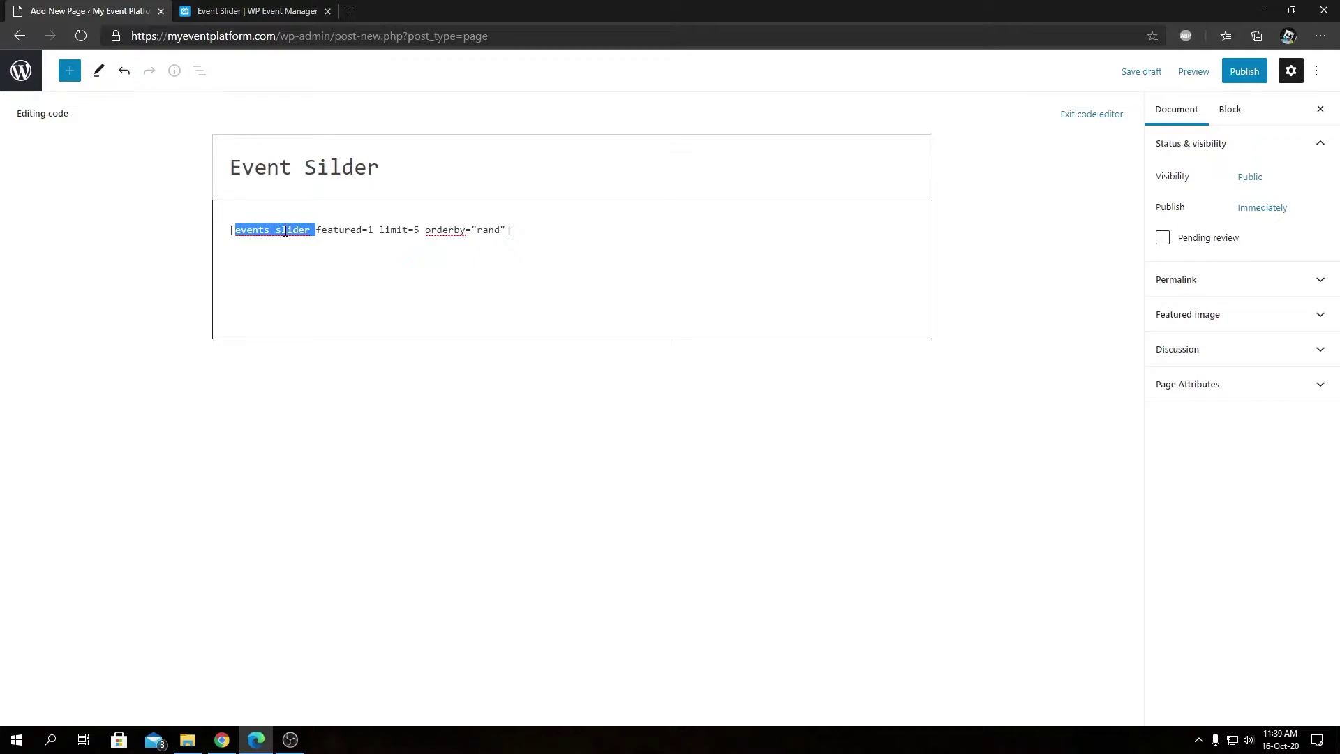
Highlight the featured, limit and orderby parameters in turn to explain each.
double_click(343, 232)
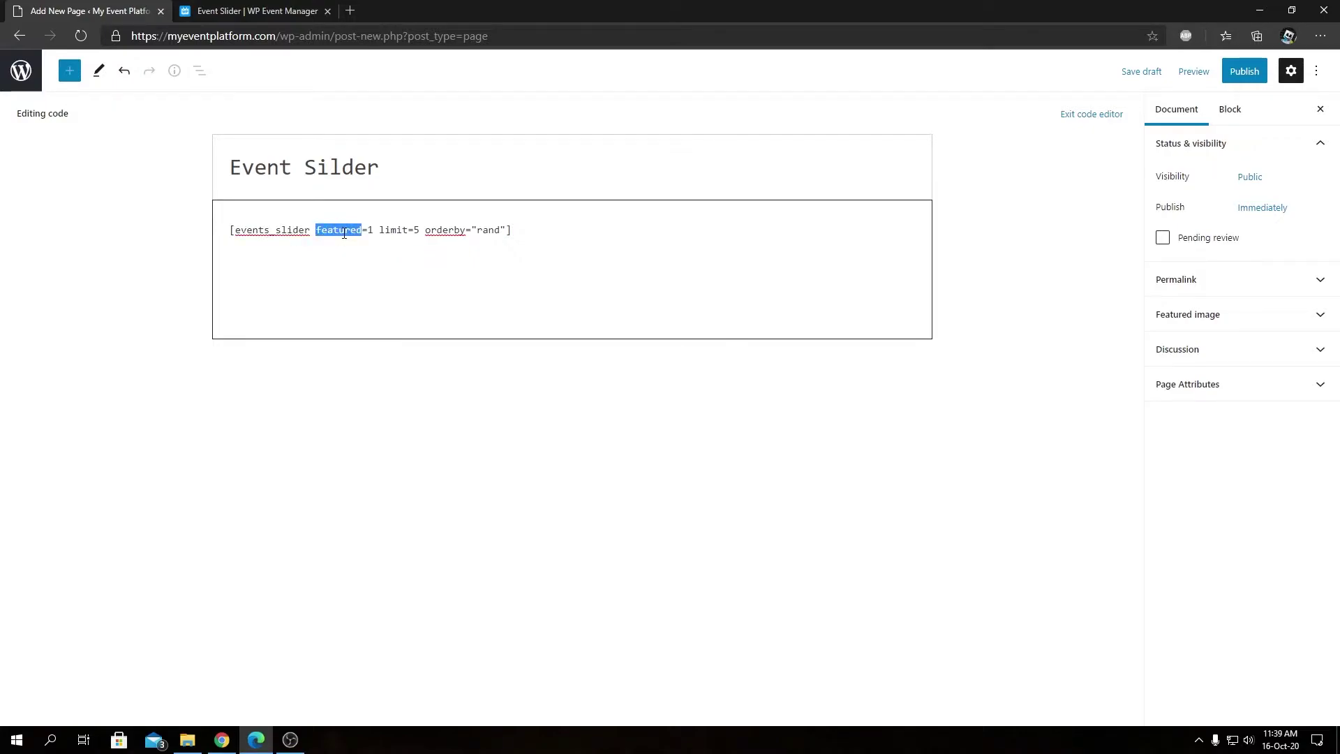
double_click(387, 230)
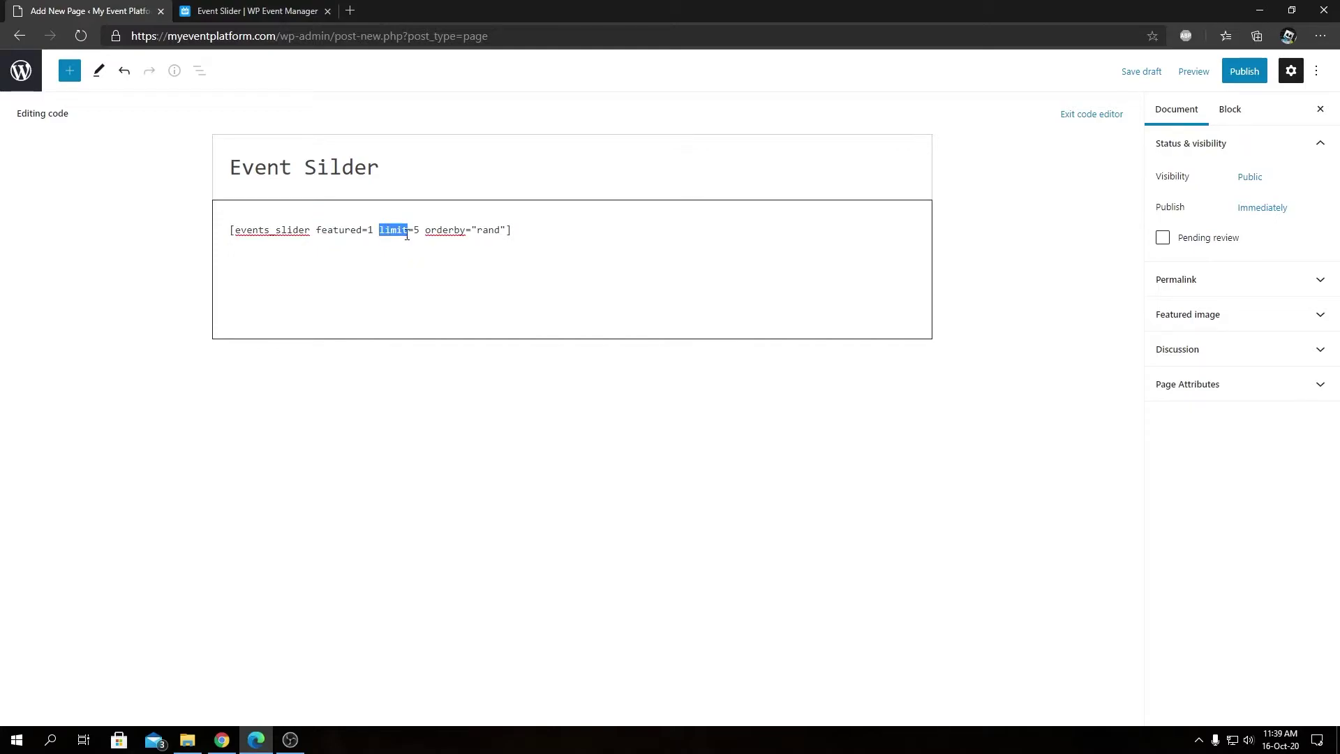
double_click(445, 230)
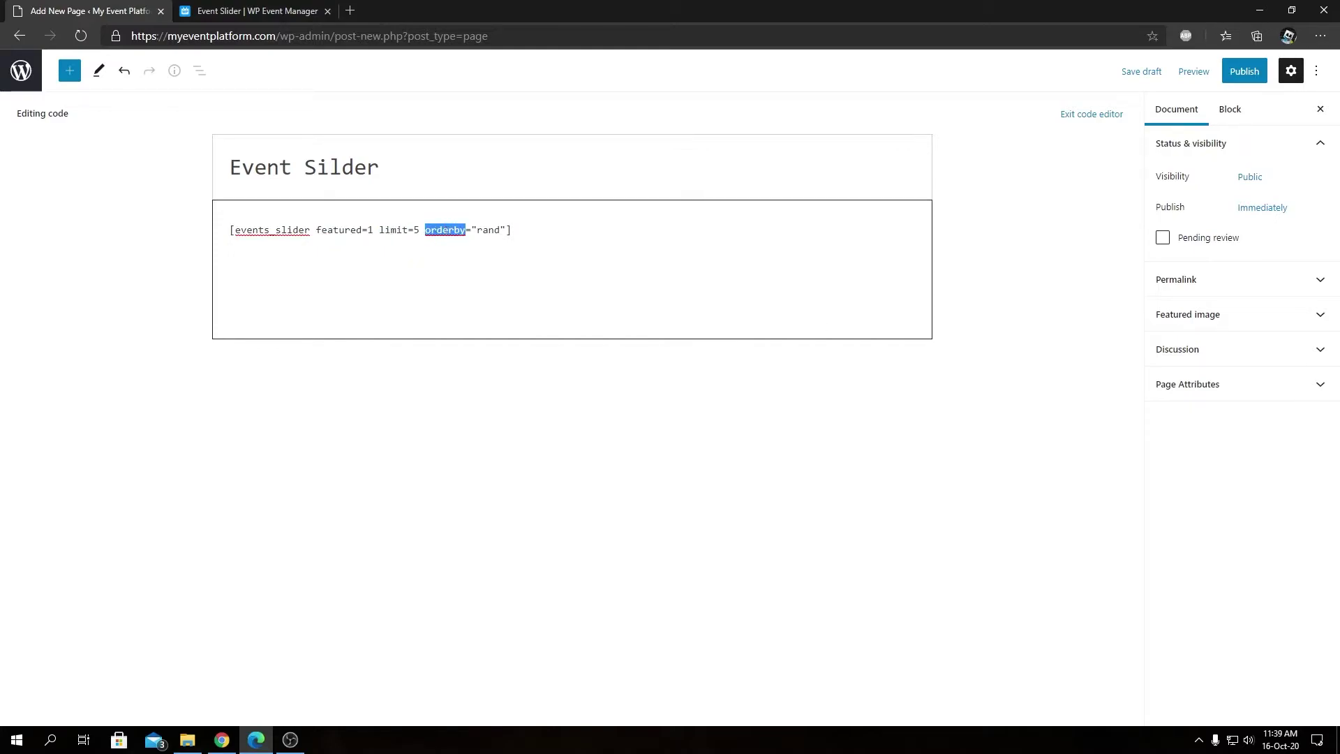
double_click(358, 230)
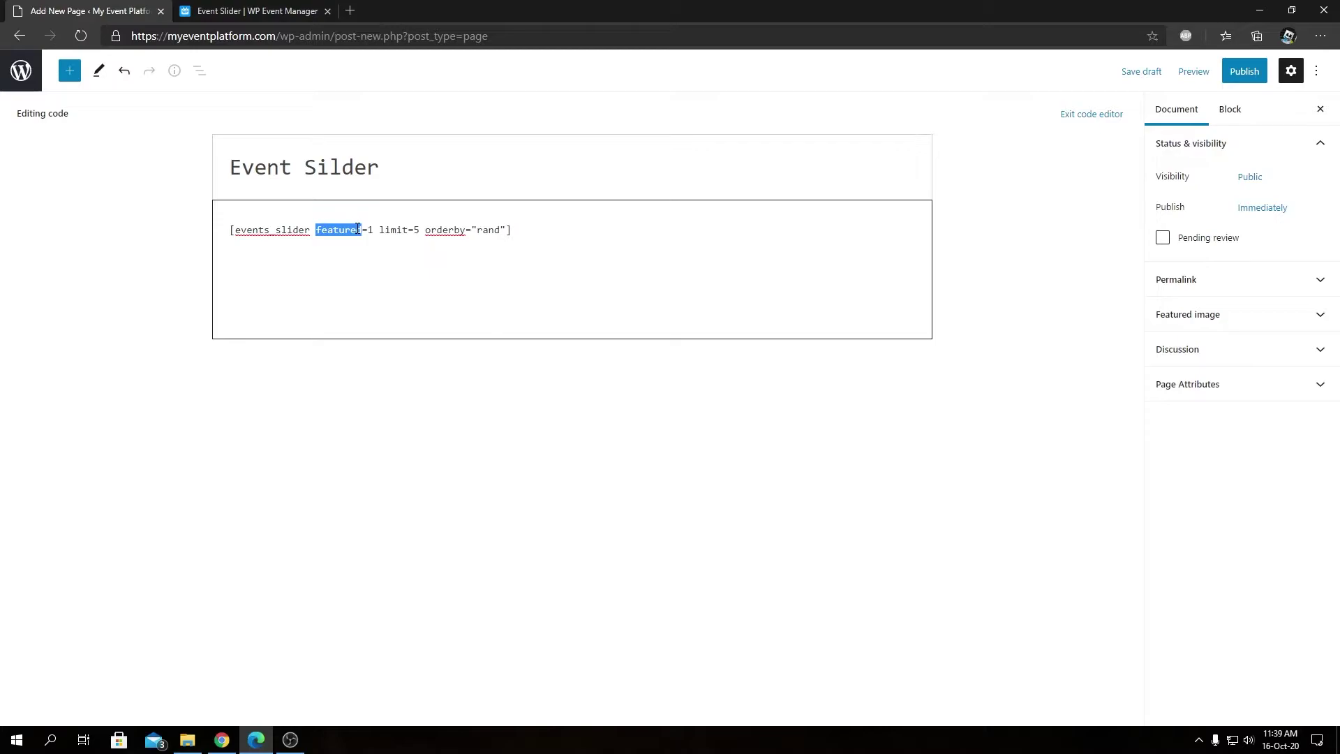
click(355, 255)
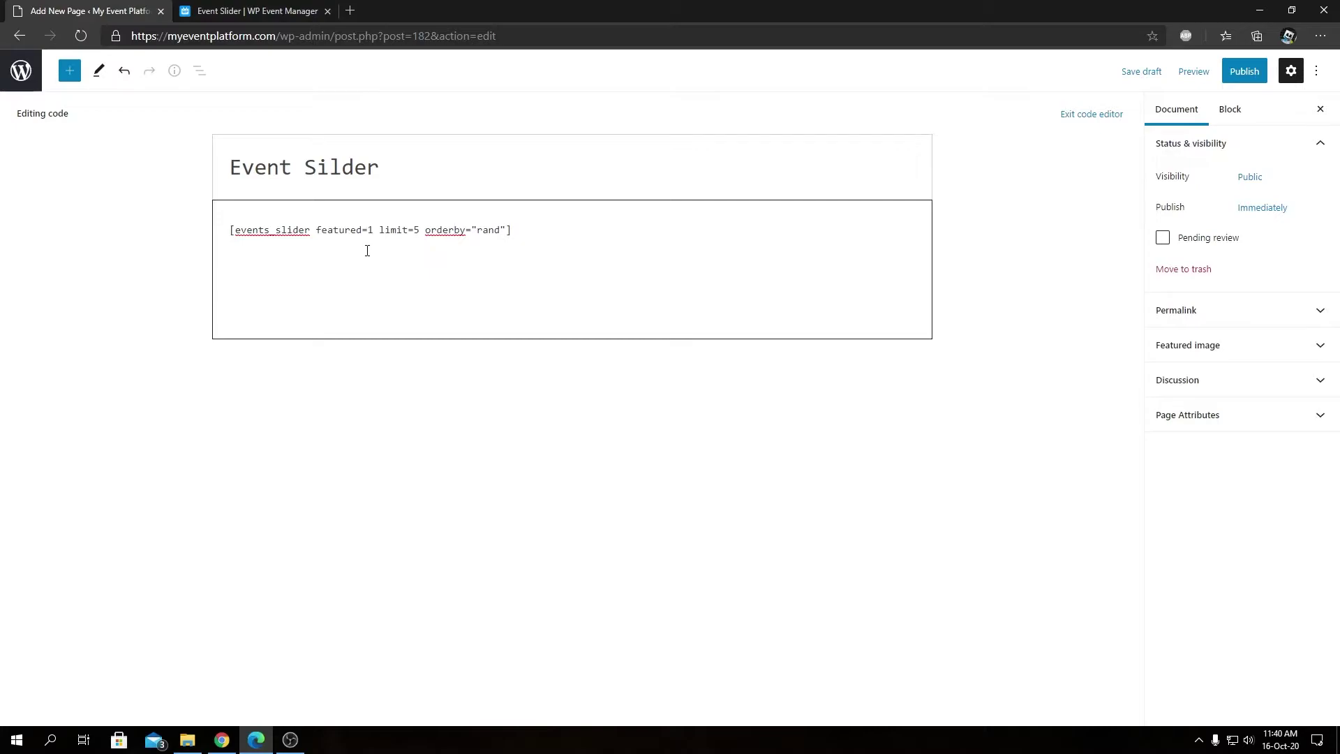
double_click(343, 232)
double_click(391, 232)
double_click(444, 231)
In the Event Slider guide, highlight the orderby options title, ID, name, modified, parent and rand.
click(239, 14)
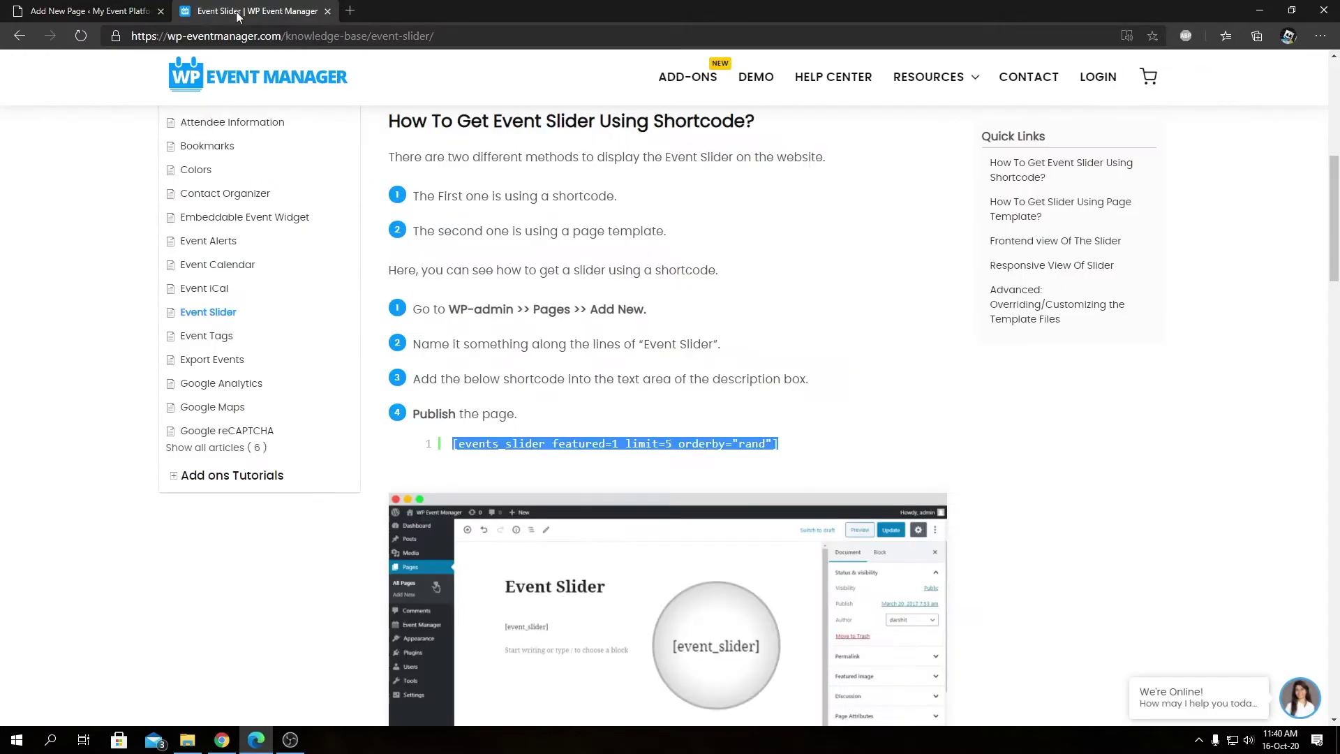
scroll(715, 318, down, 5)
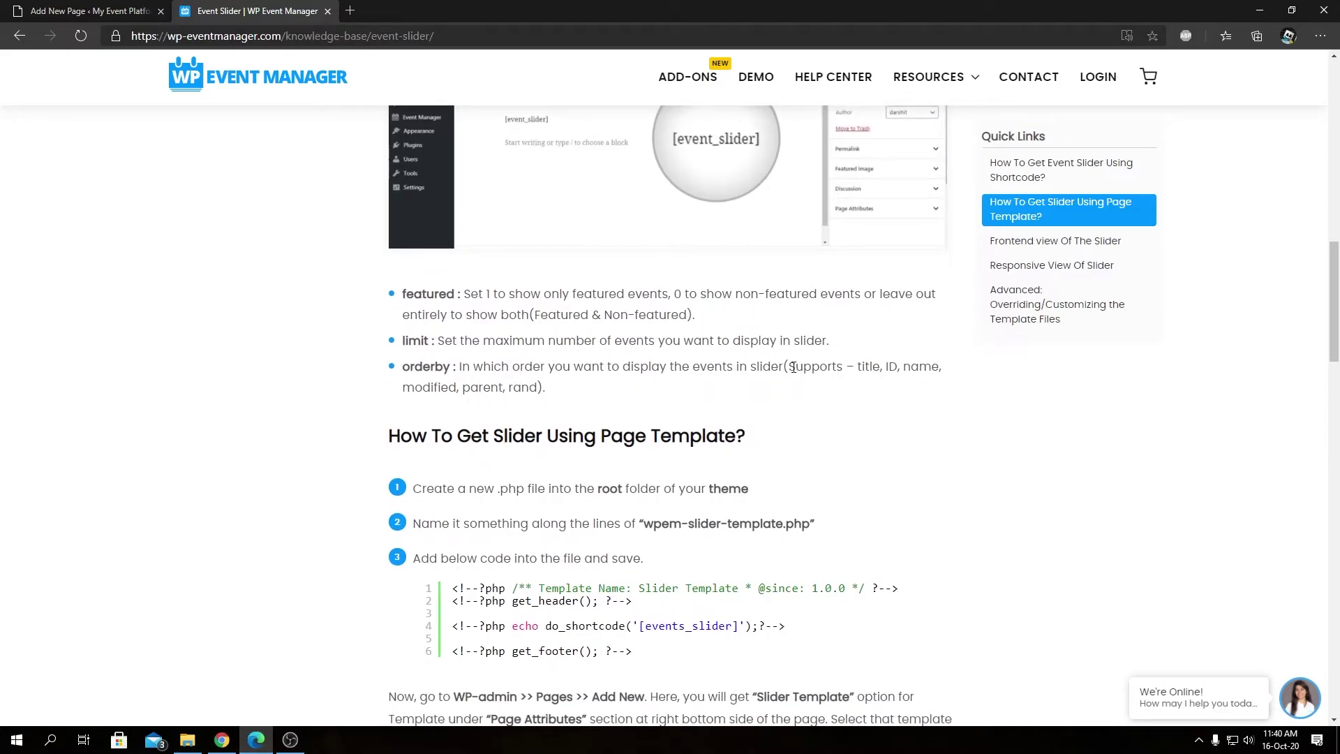
double_click(869, 366)
double_click(891, 367)
double_click(921, 366)
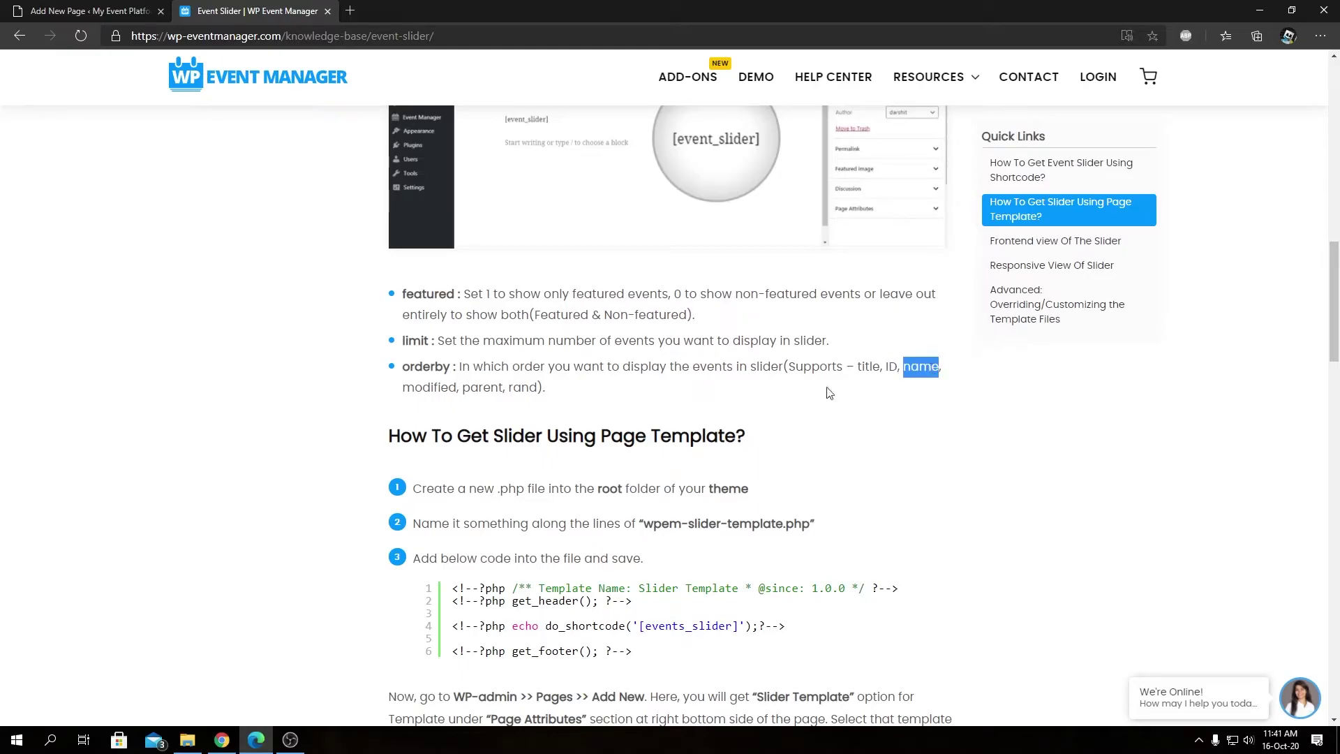
double_click(450, 388)
double_click(491, 388)
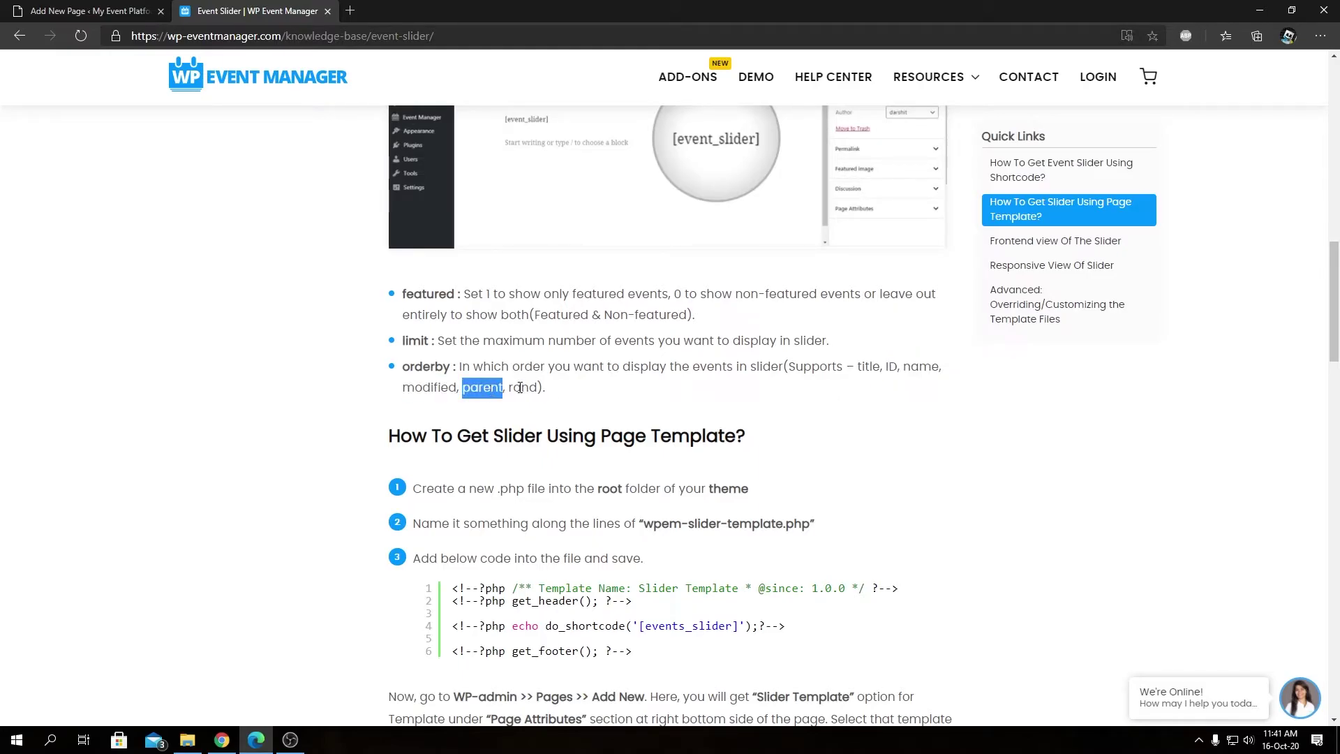
double_click(520, 388)
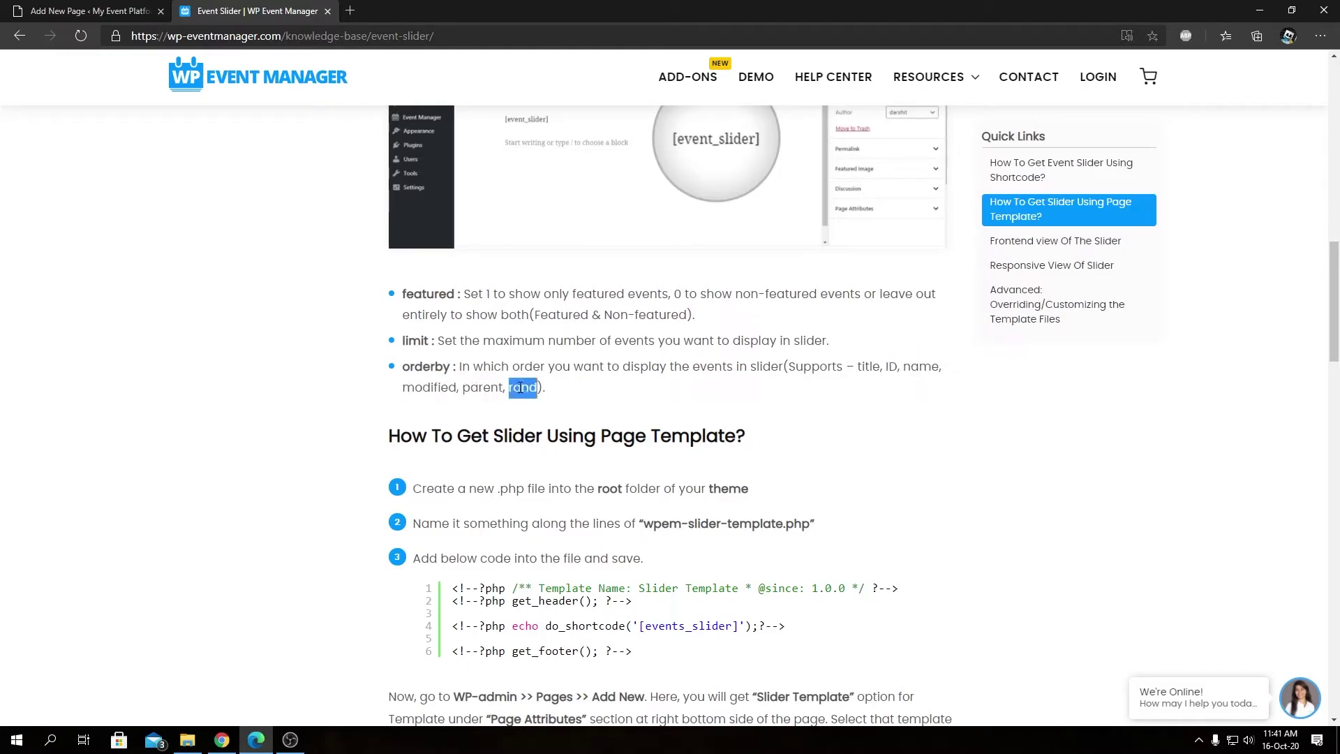
Go over the orderby options a second time, from title through rand.
double_click(872, 368)
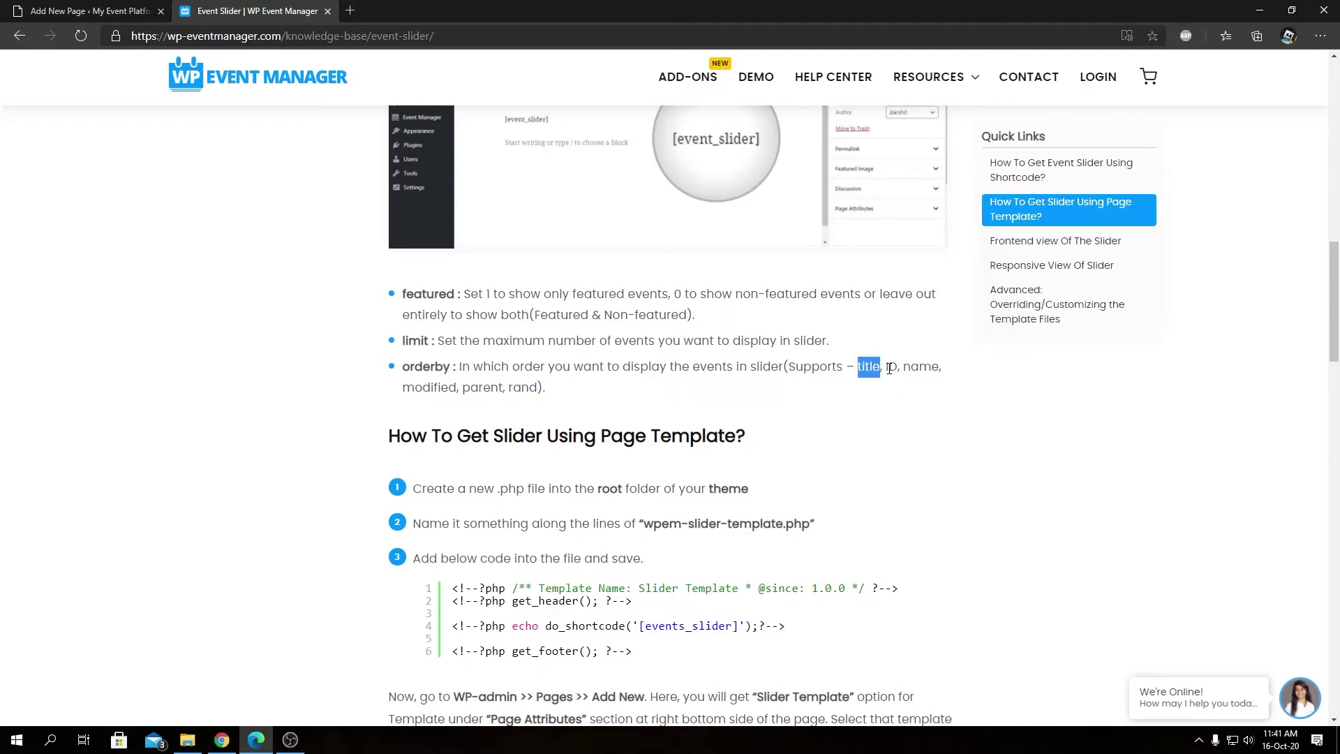
drag(903, 368, 887, 369)
double_click(924, 367)
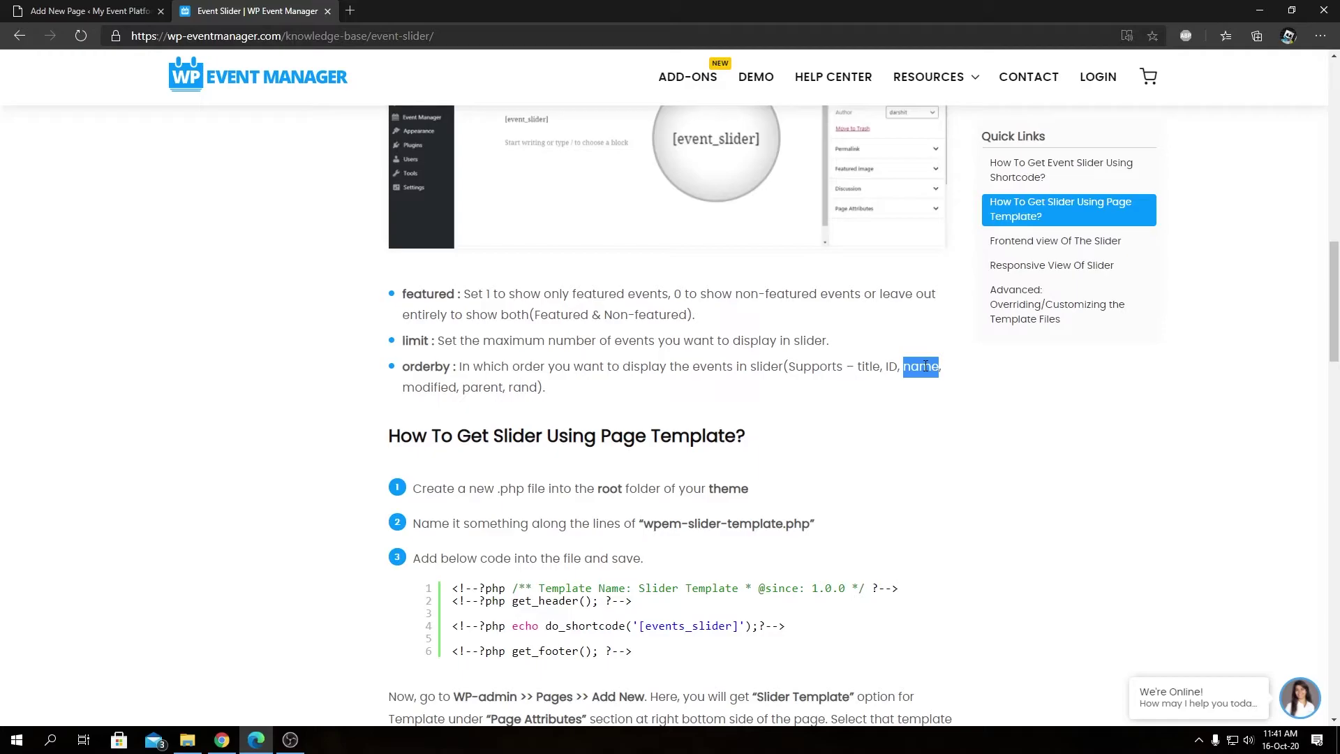
double_click(444, 387)
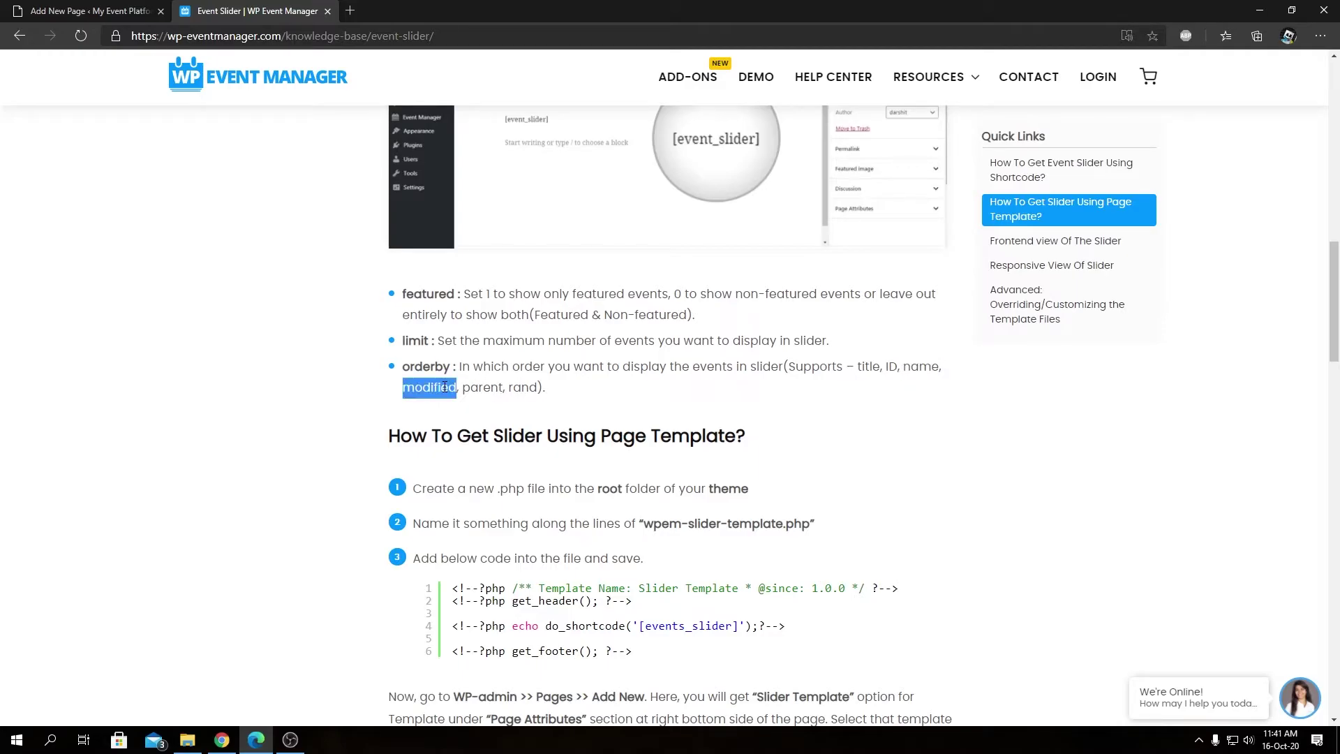
double_click(494, 388)
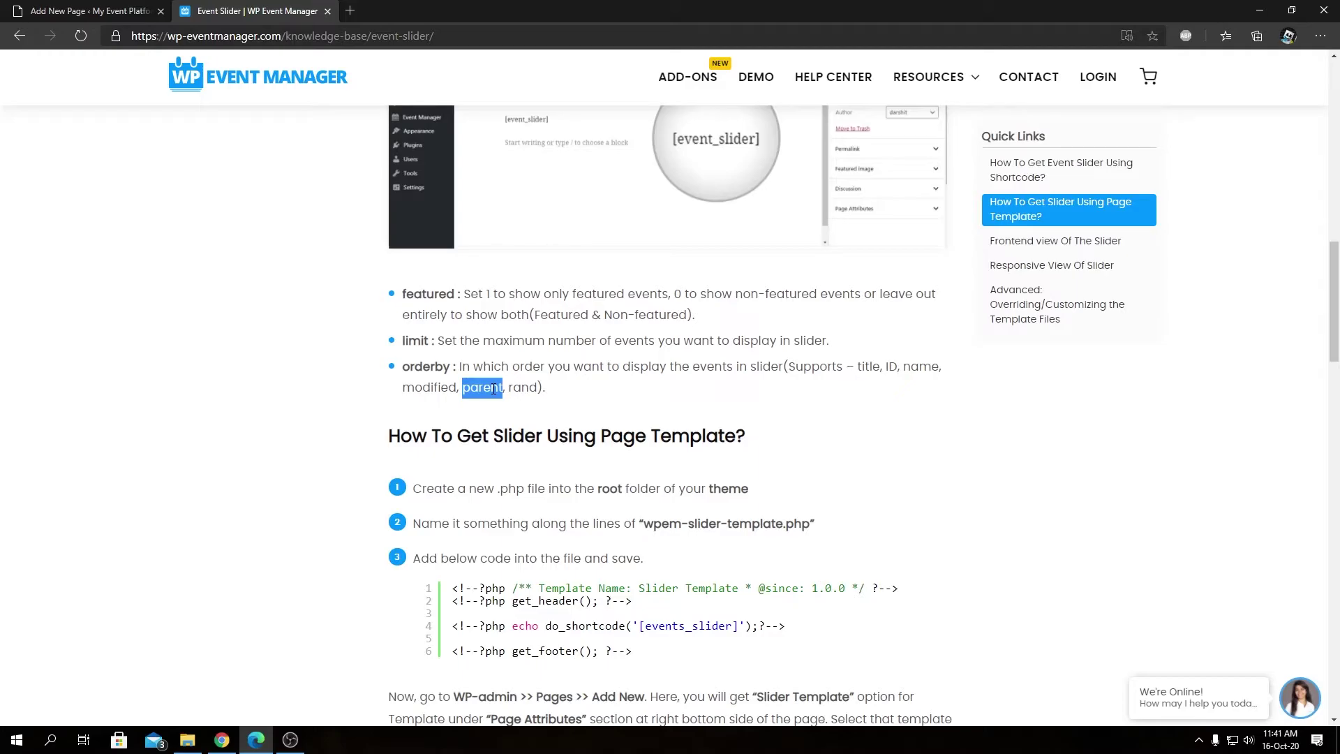
double_click(524, 389)
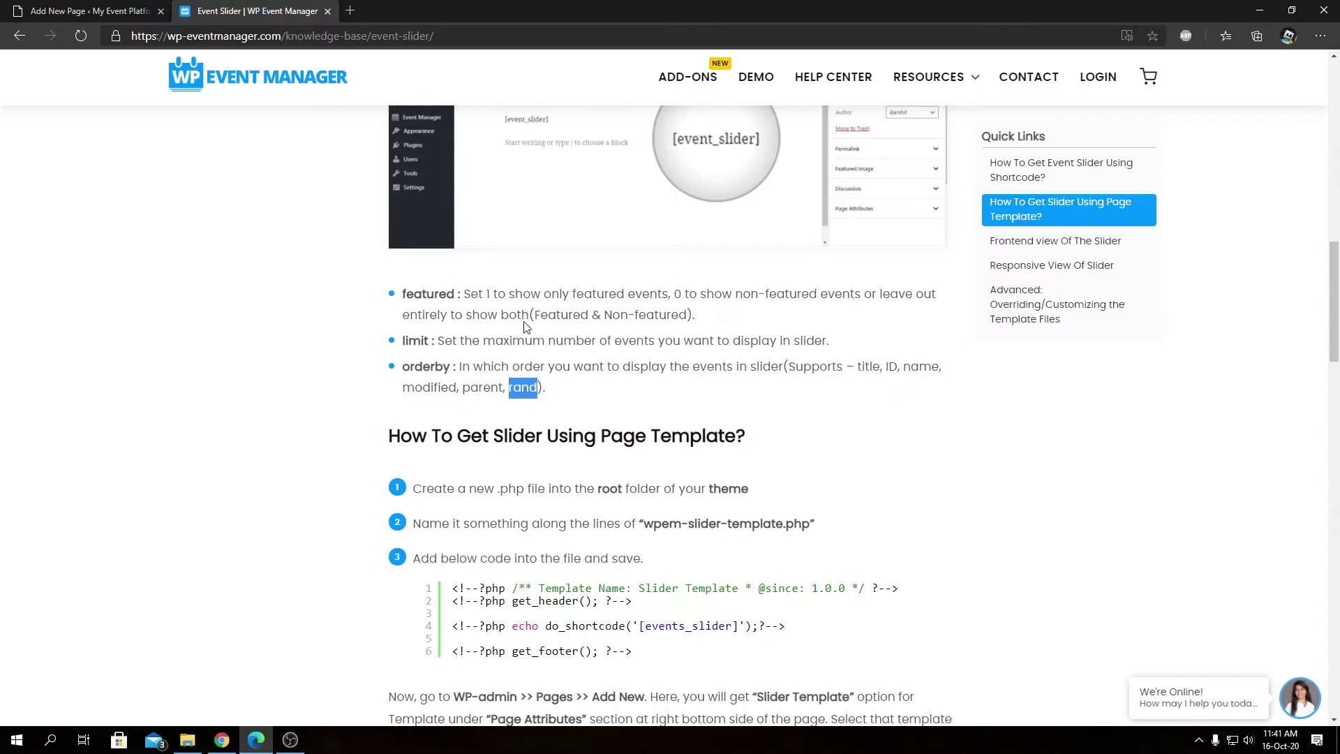
Publish the Event Silder page and open its live view in a new tab.
click(120, 7)
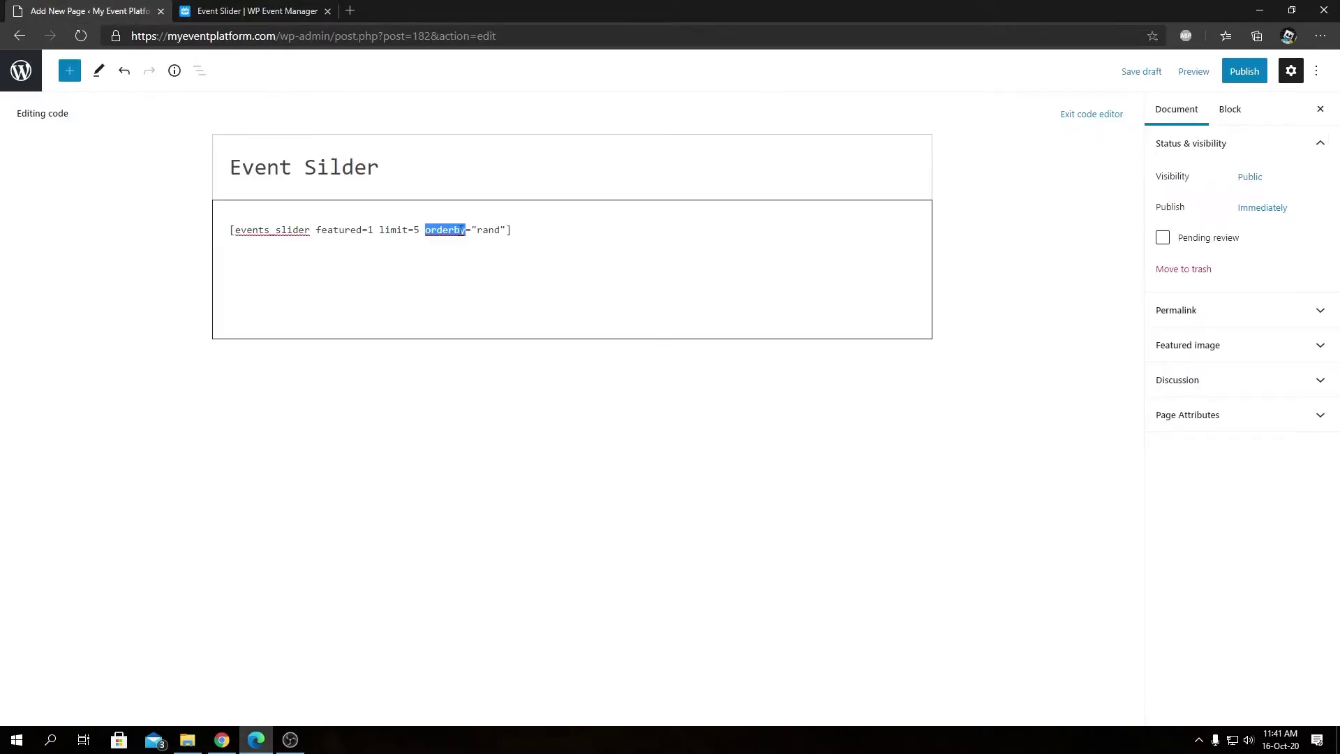
click(1240, 77)
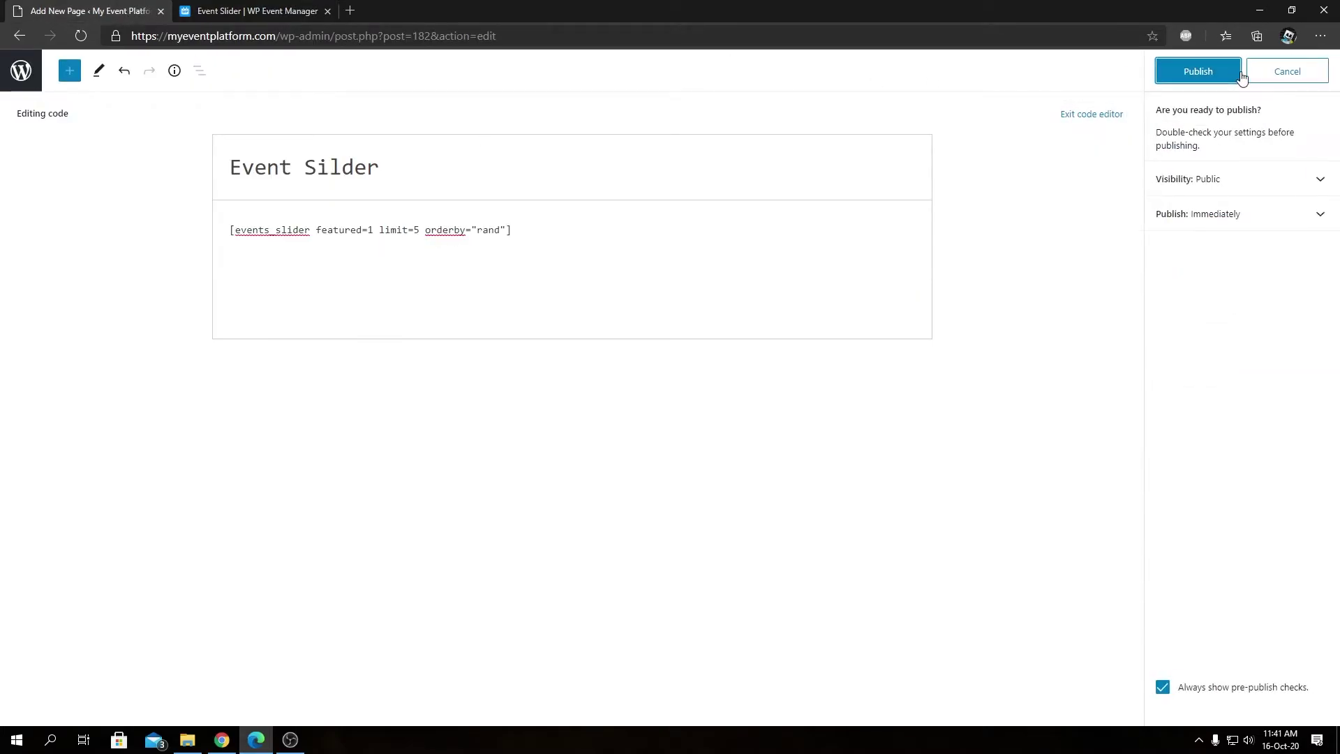
click(1202, 77)
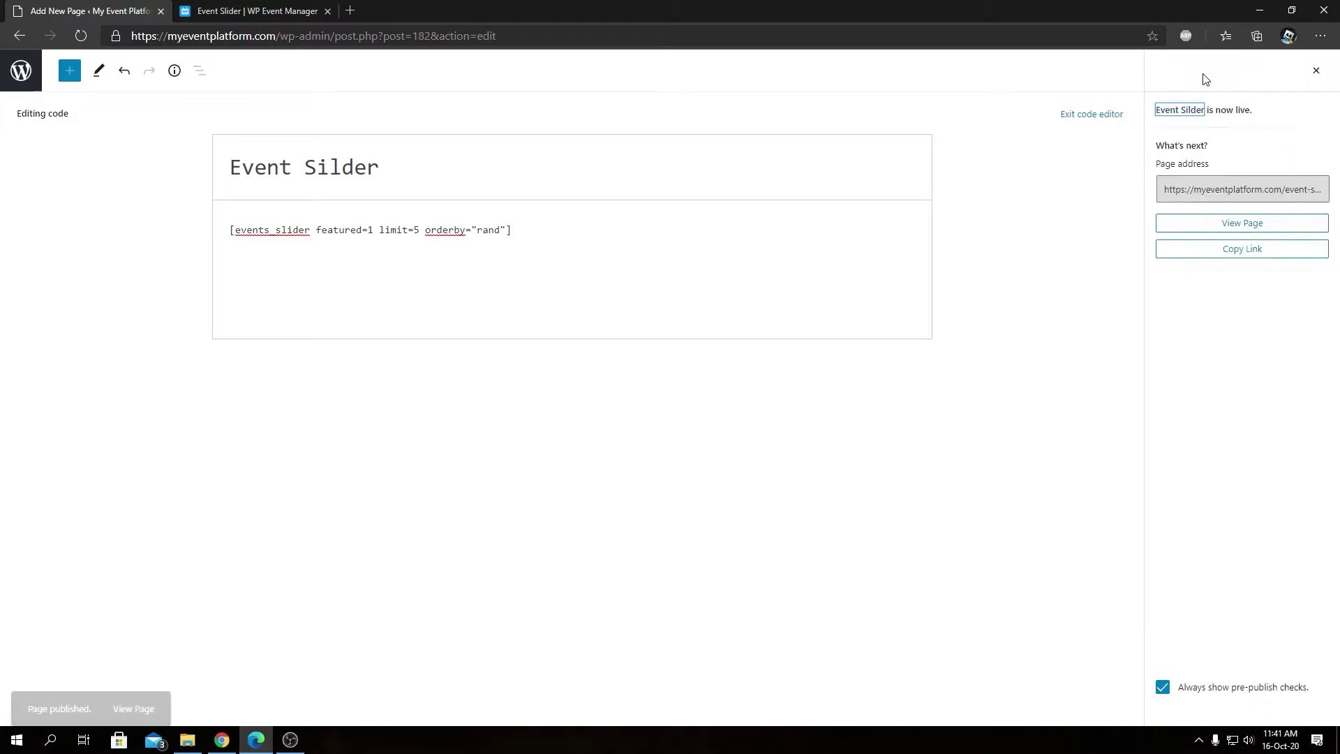
right_click(1182, 224)
click(1183, 233)
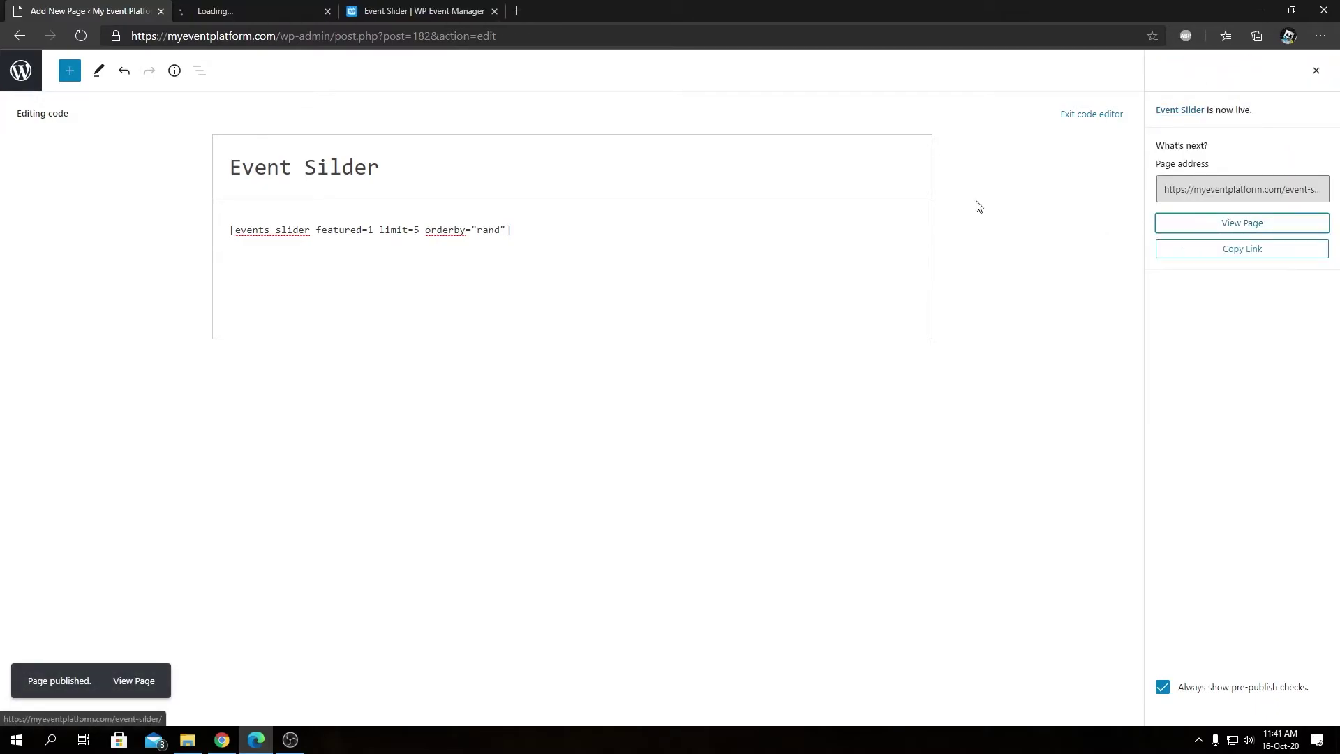
View the live slider showing Nature Event, then open the admin Dashboard in a new tab.
click(258, 11)
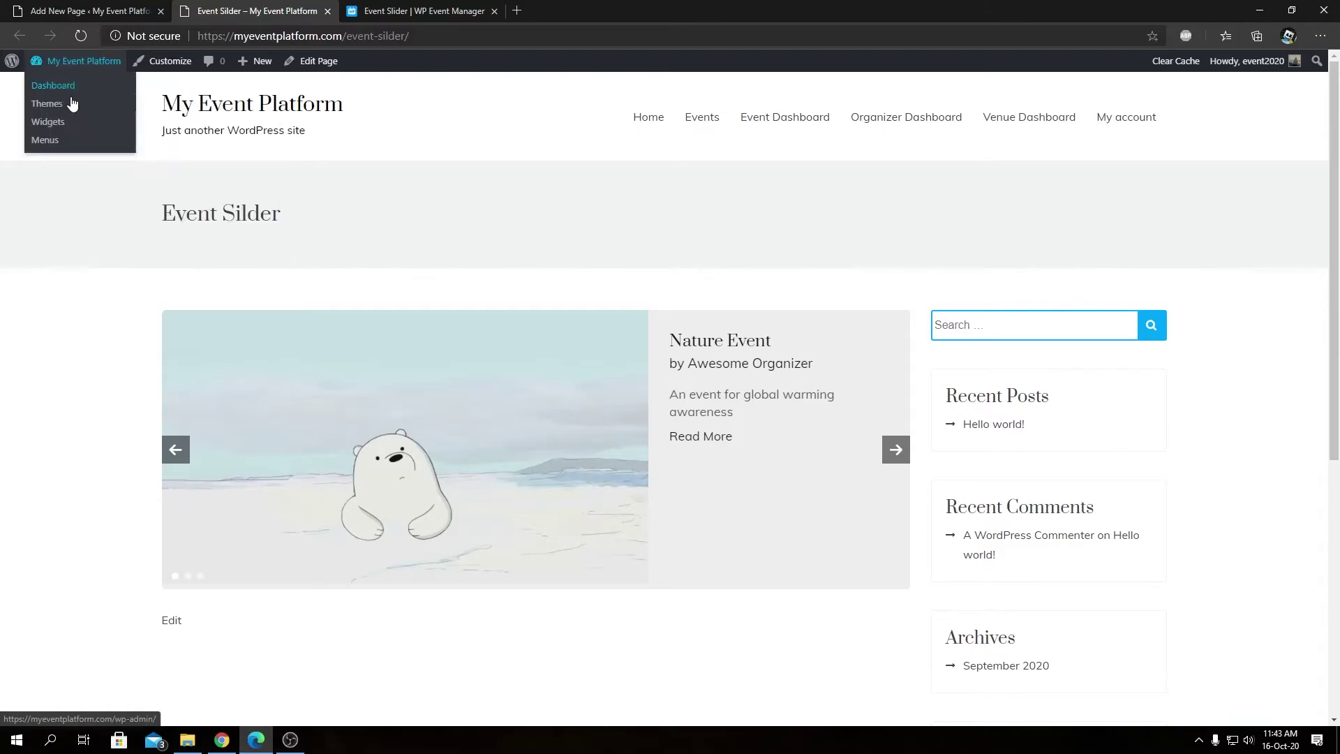
middle_click(51, 86)
click(427, 9)
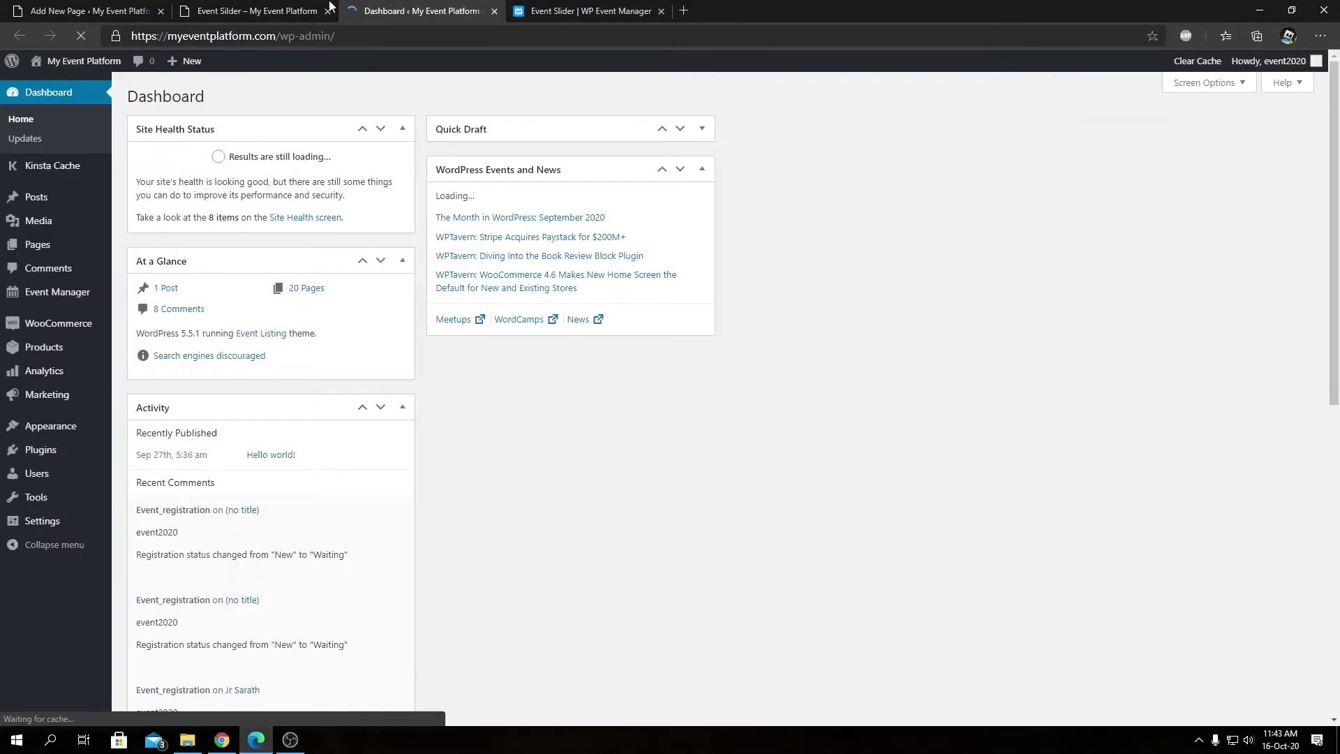
Move the Dashboard tab first, list all events via Event Manager > All Events, then return to the live page.
drag(330, 5, 90, 10)
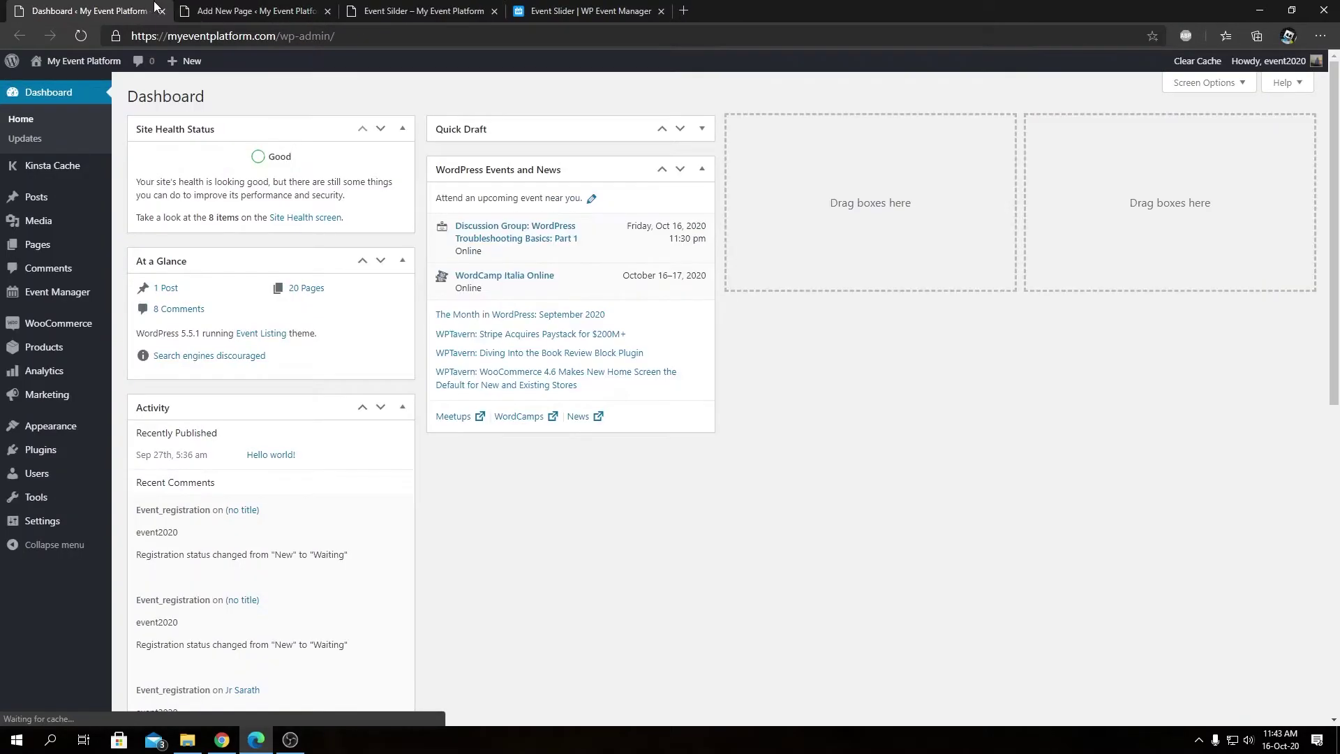
mouse_move(59, 293)
click(153, 304)
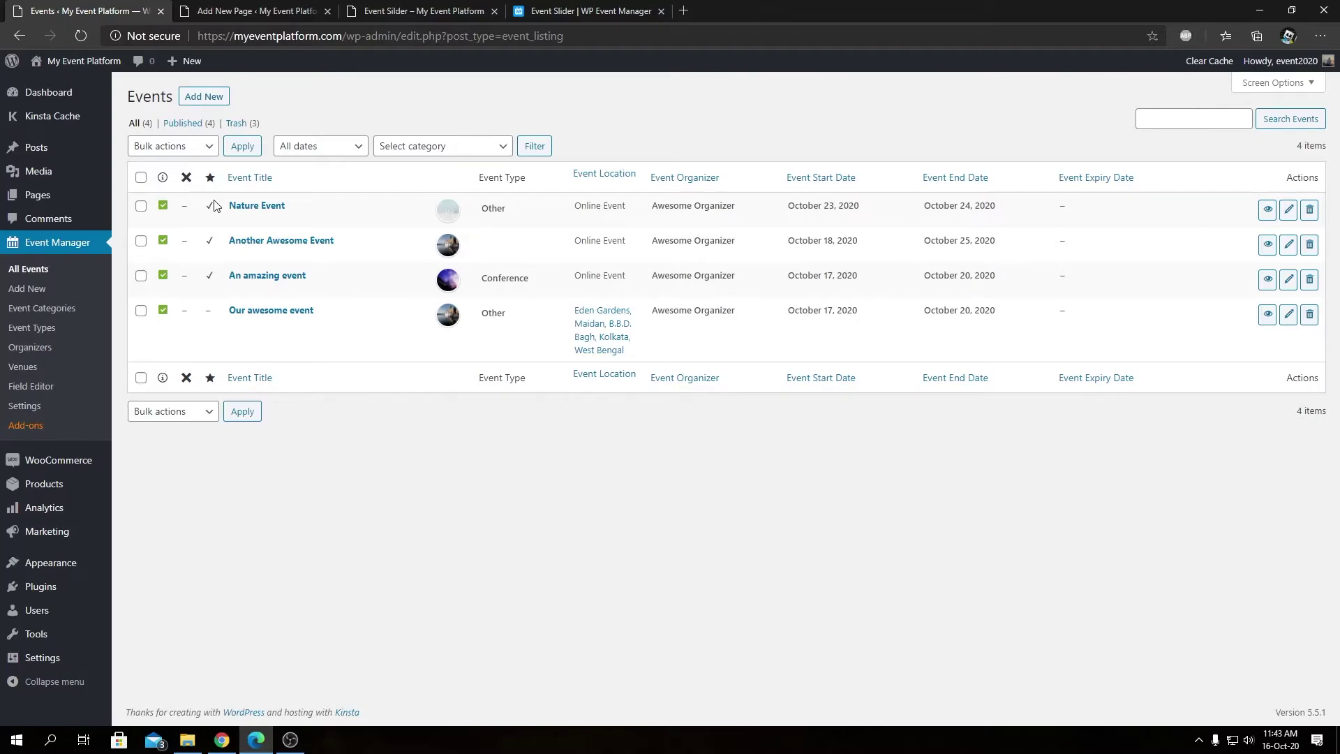
click(450, 10)
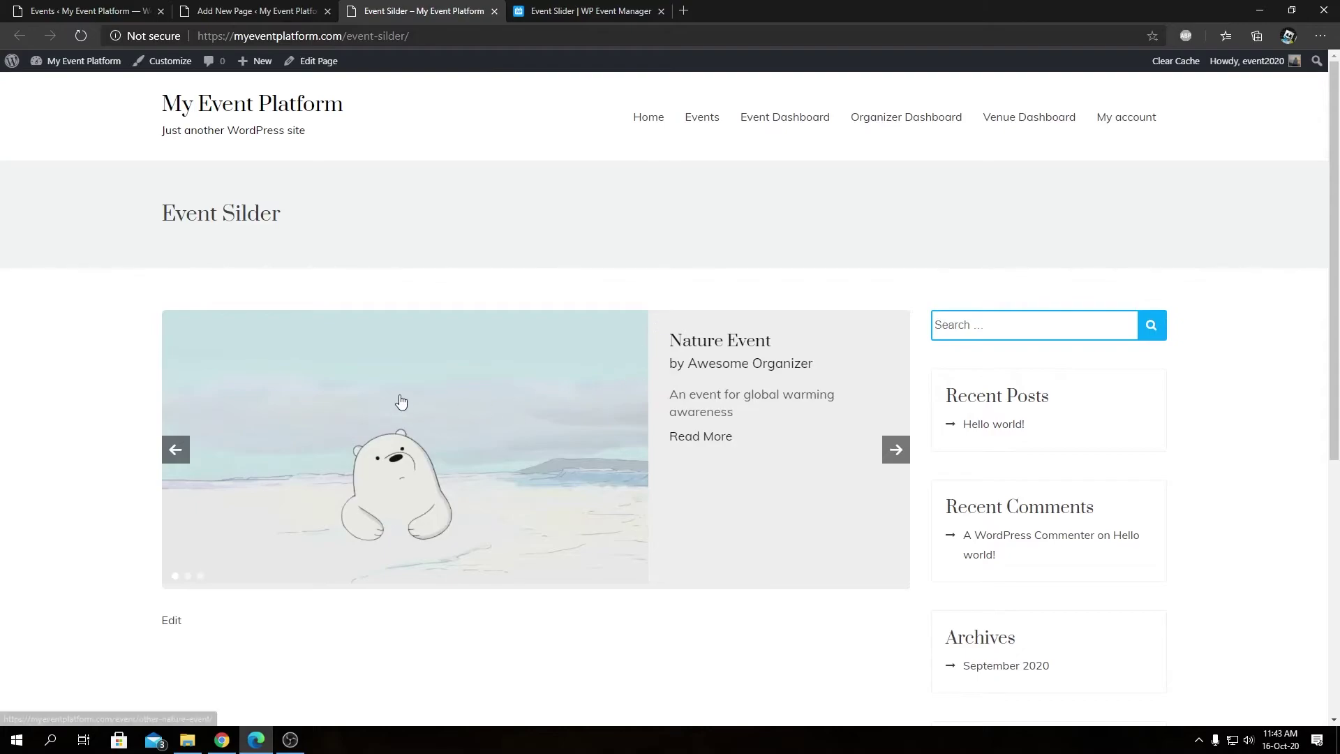
Cycle the slider through Nature Event, An amazing event and Another Awesome Event using arrows and dots.
click(897, 450)
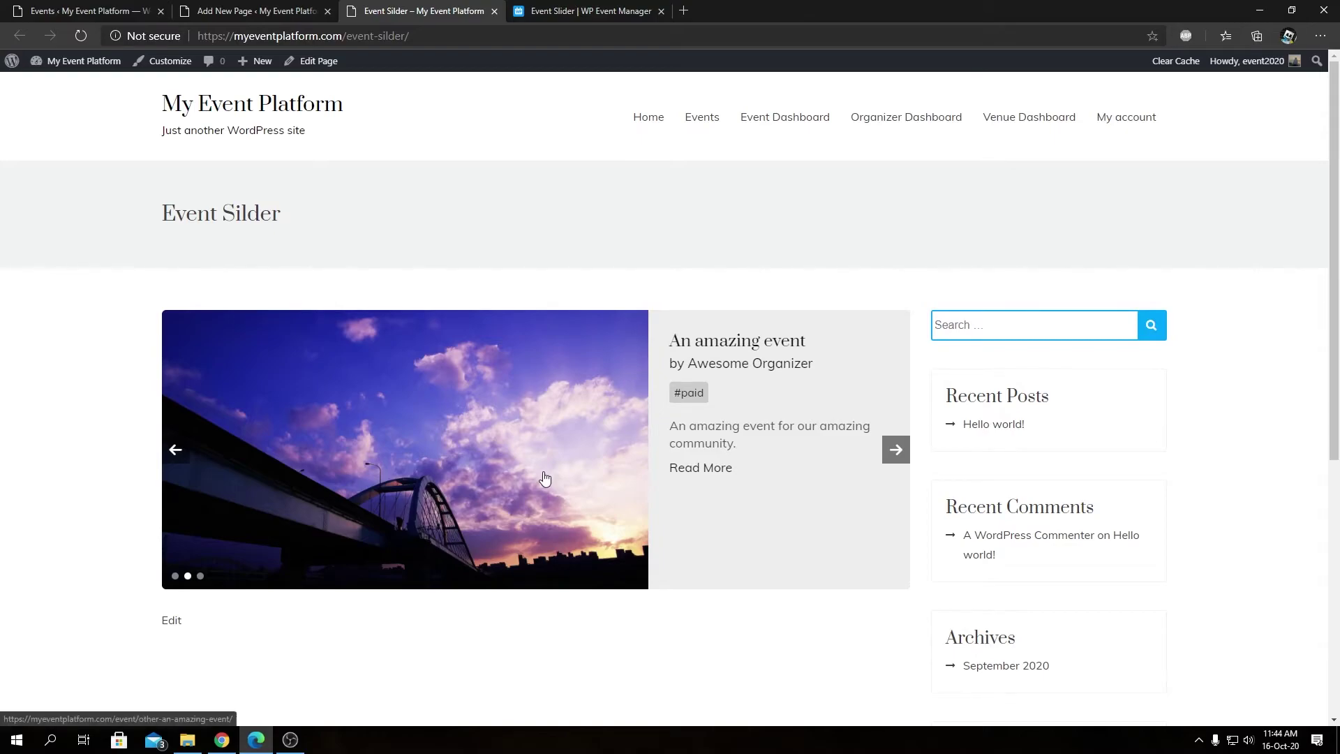
click(897, 450)
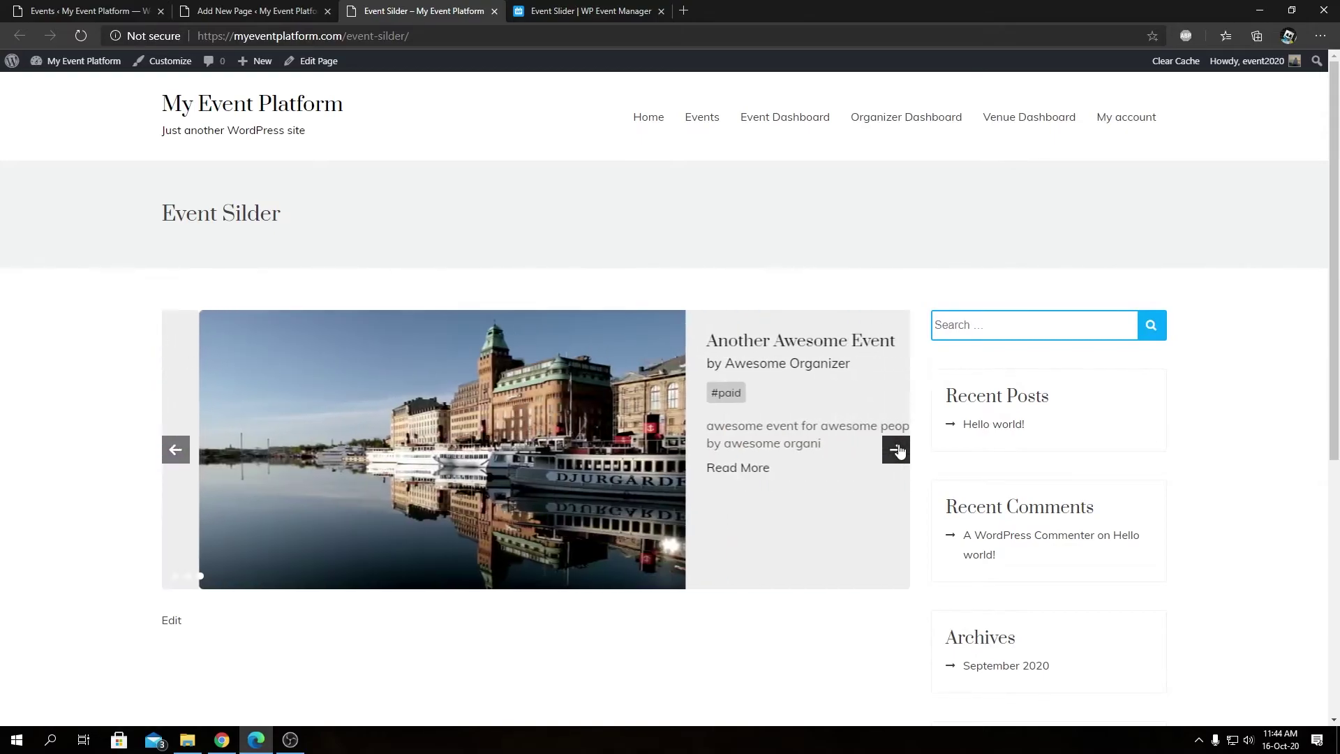
click(896, 449)
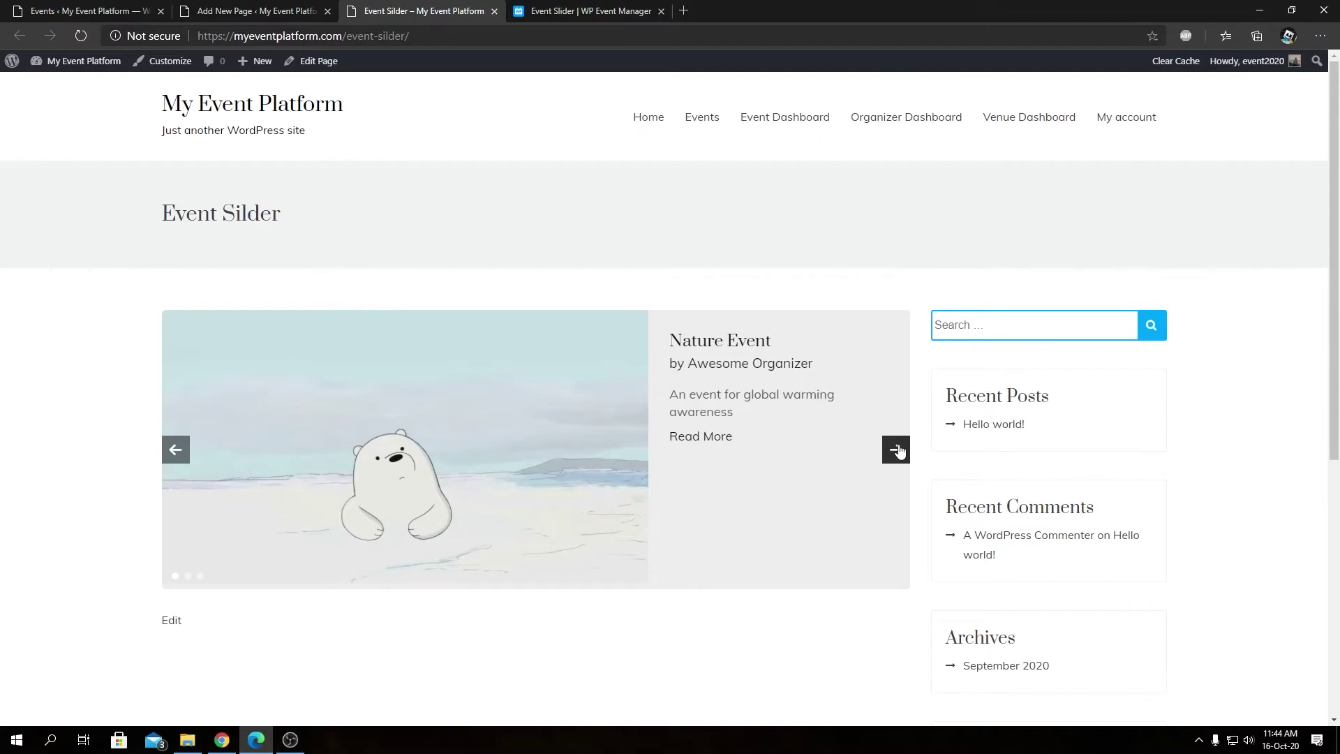
click(897, 450)
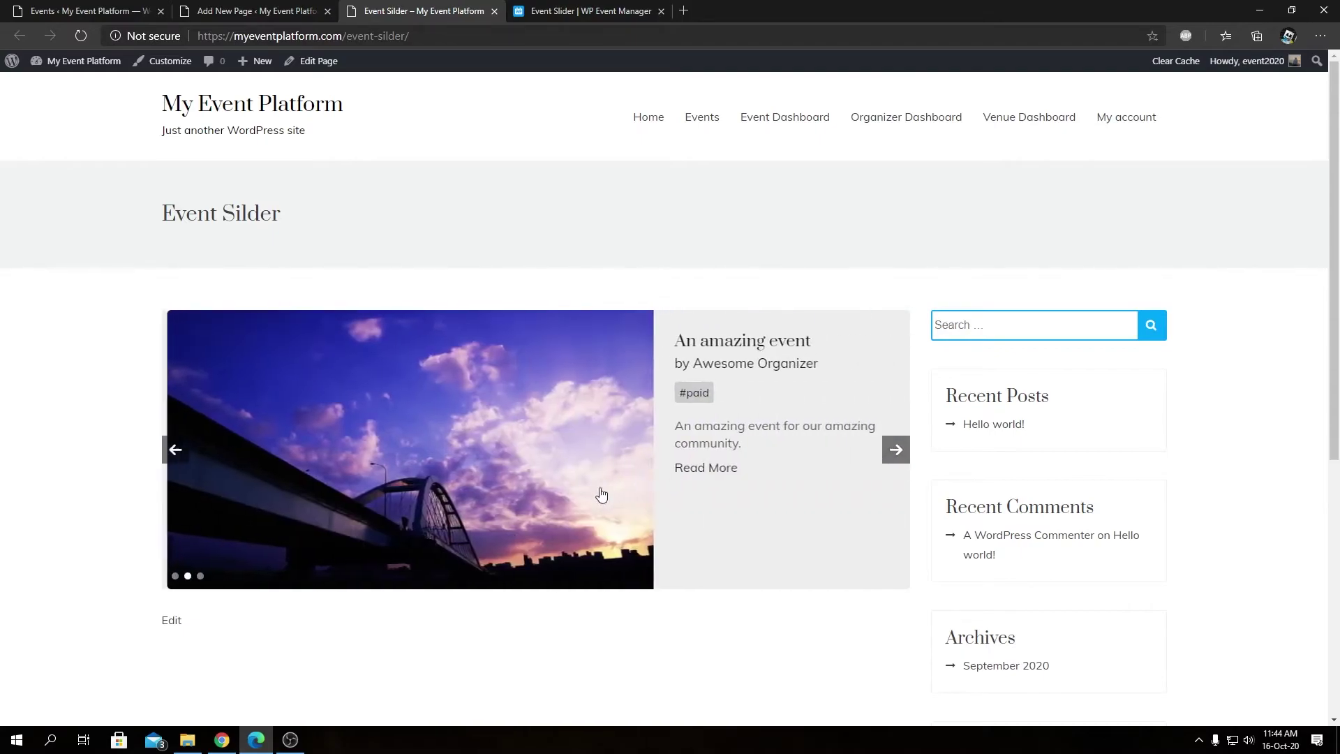
click(200, 576)
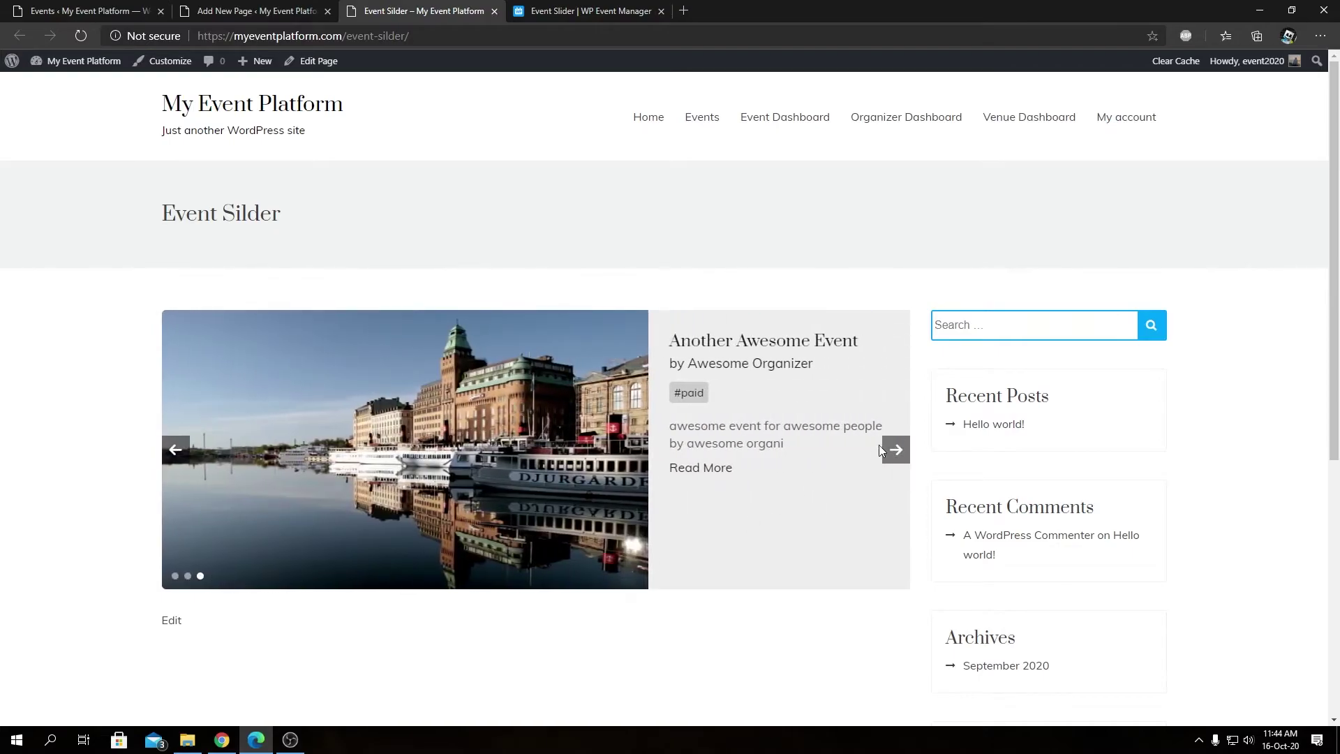
click(188, 577)
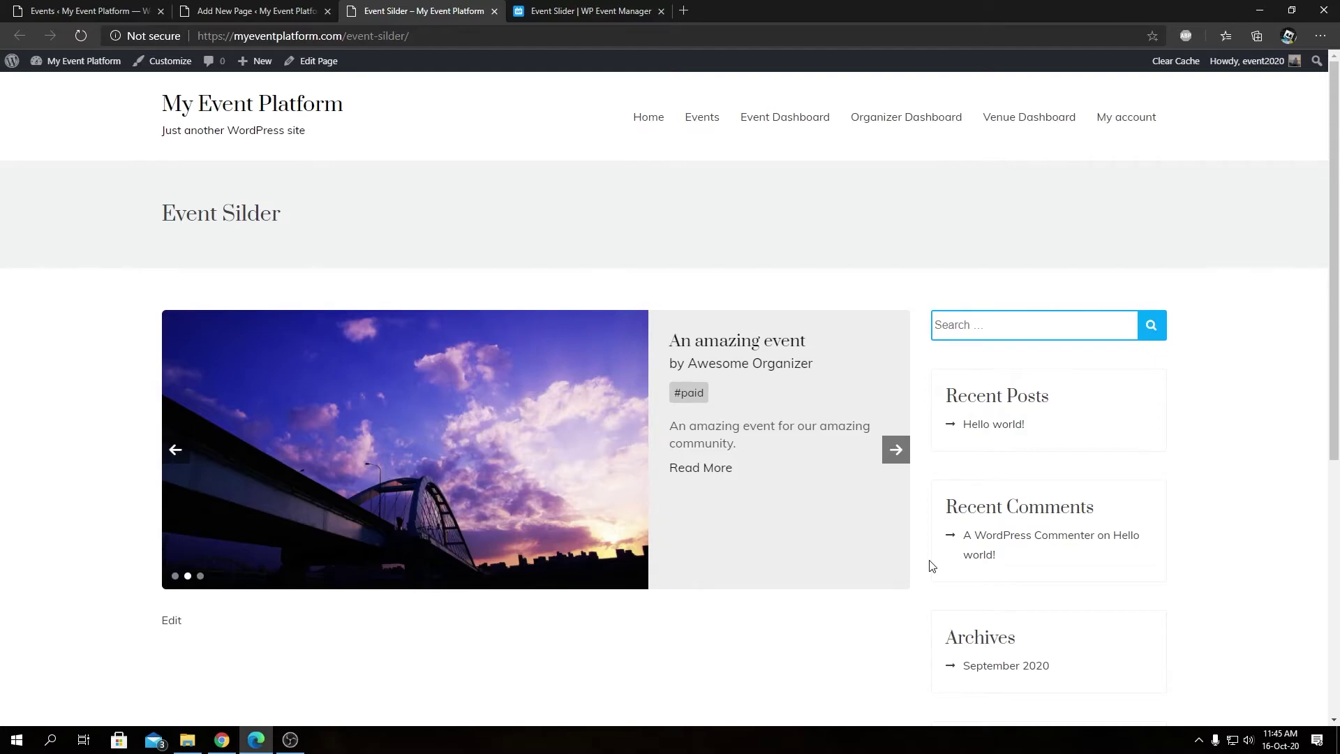
Change the shortcode's featured value from 1 to 0 and update the page.
click(262, 8)
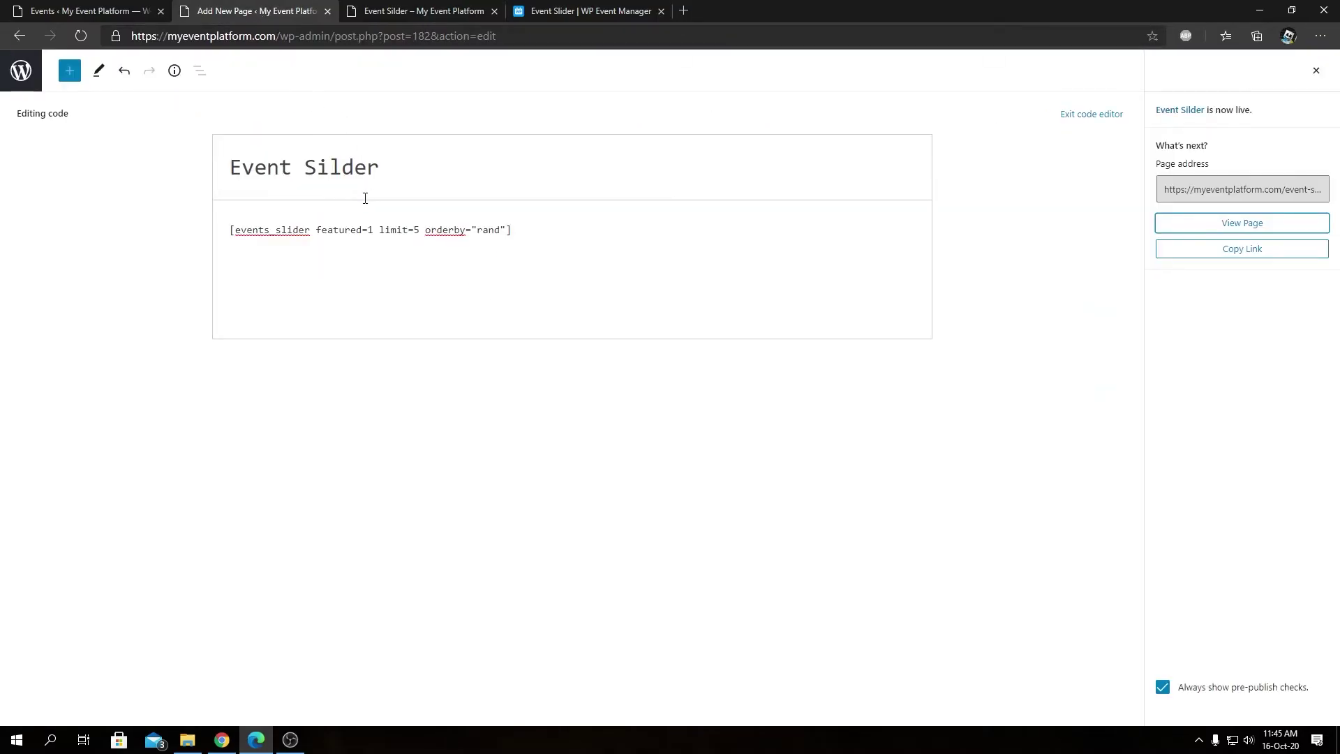
double_click(337, 231)
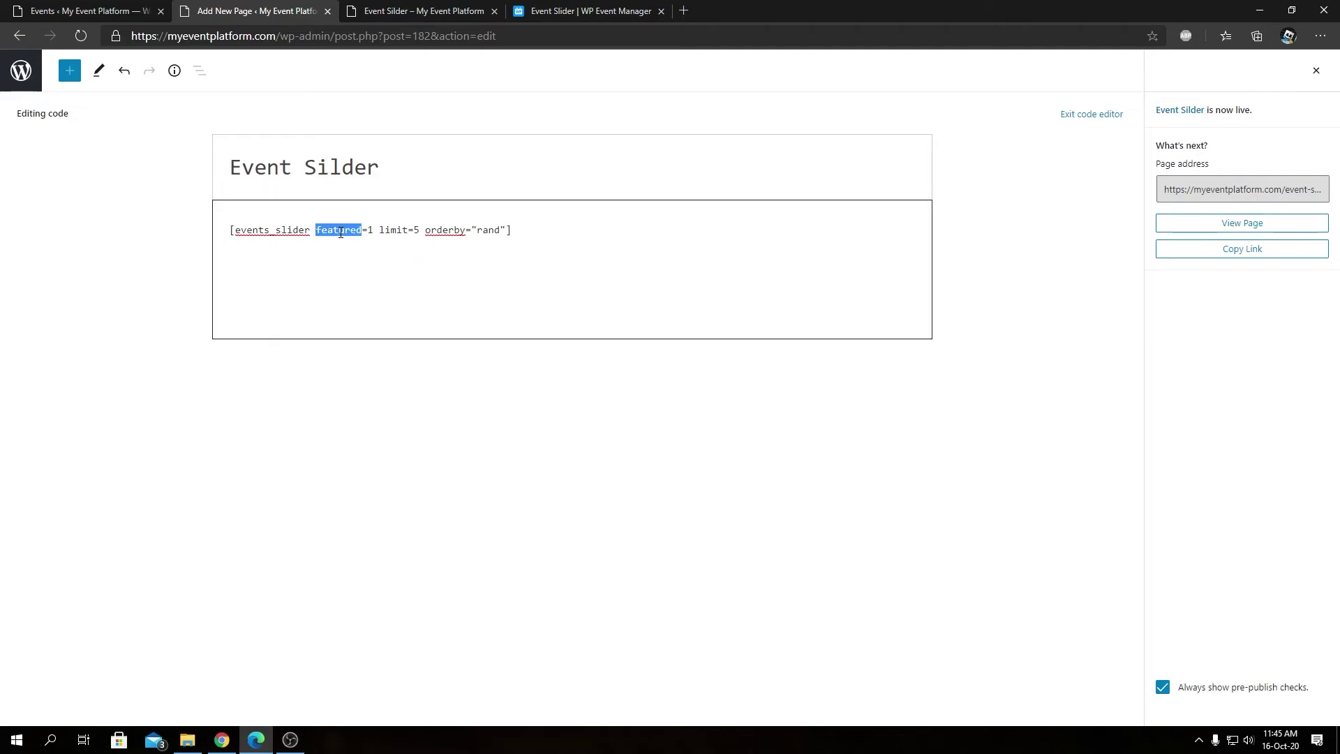
click(373, 229)
key(BackSpace)
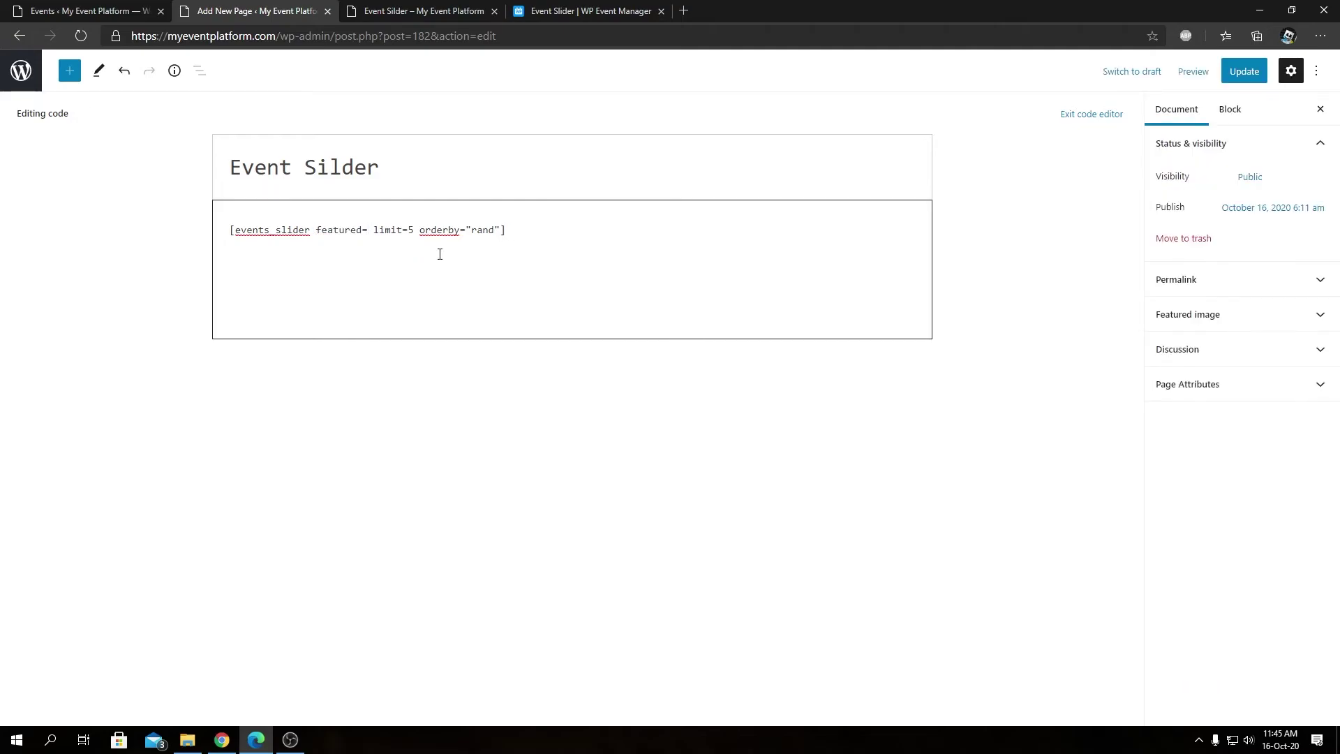
text(0)
click(1239, 68)
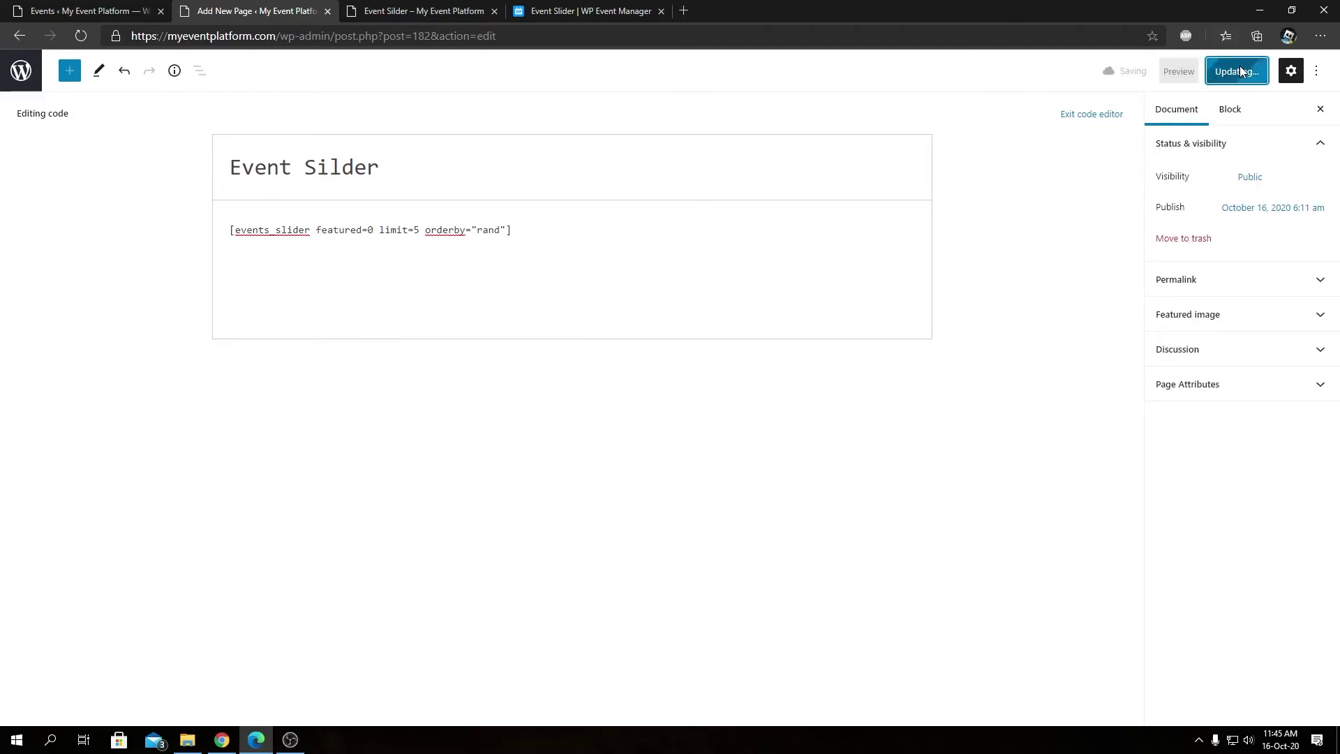
Reload the live page to see only Our awesome event, check the events list, and return to the code editor.
click(418, 10)
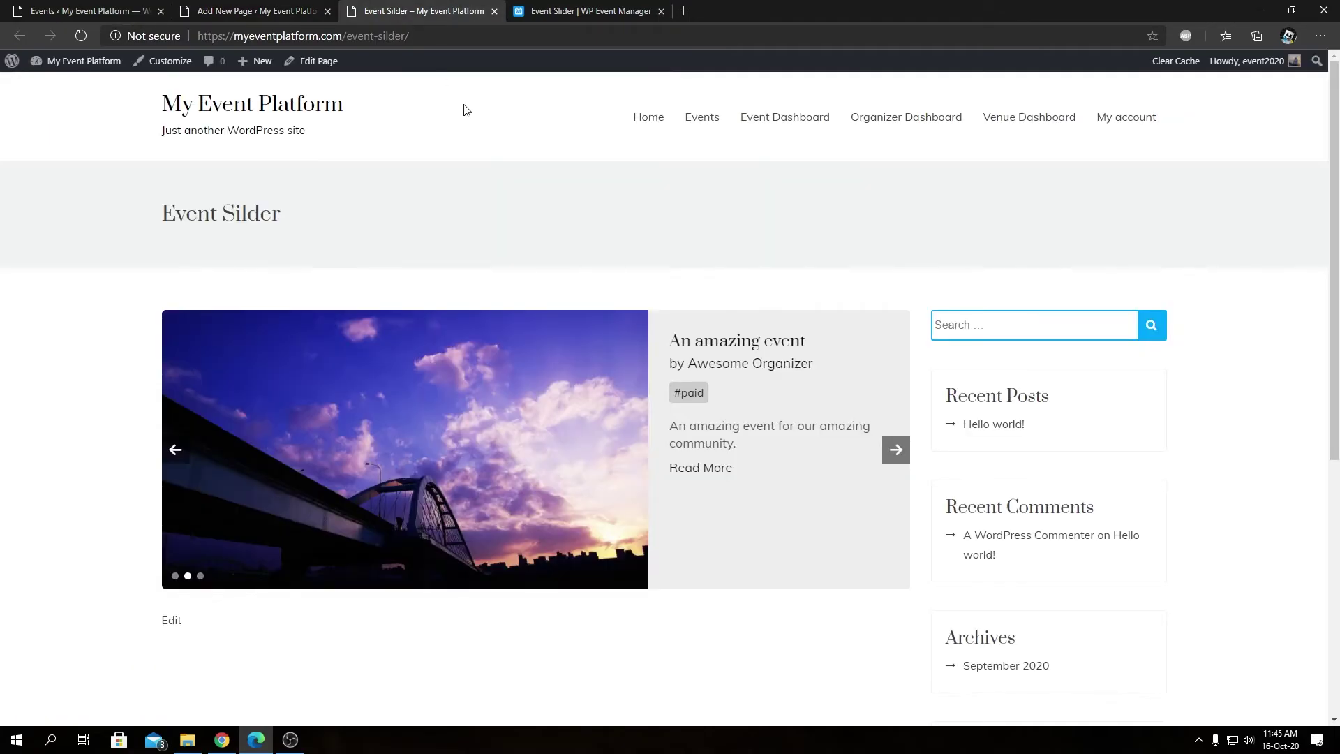
key(F5)
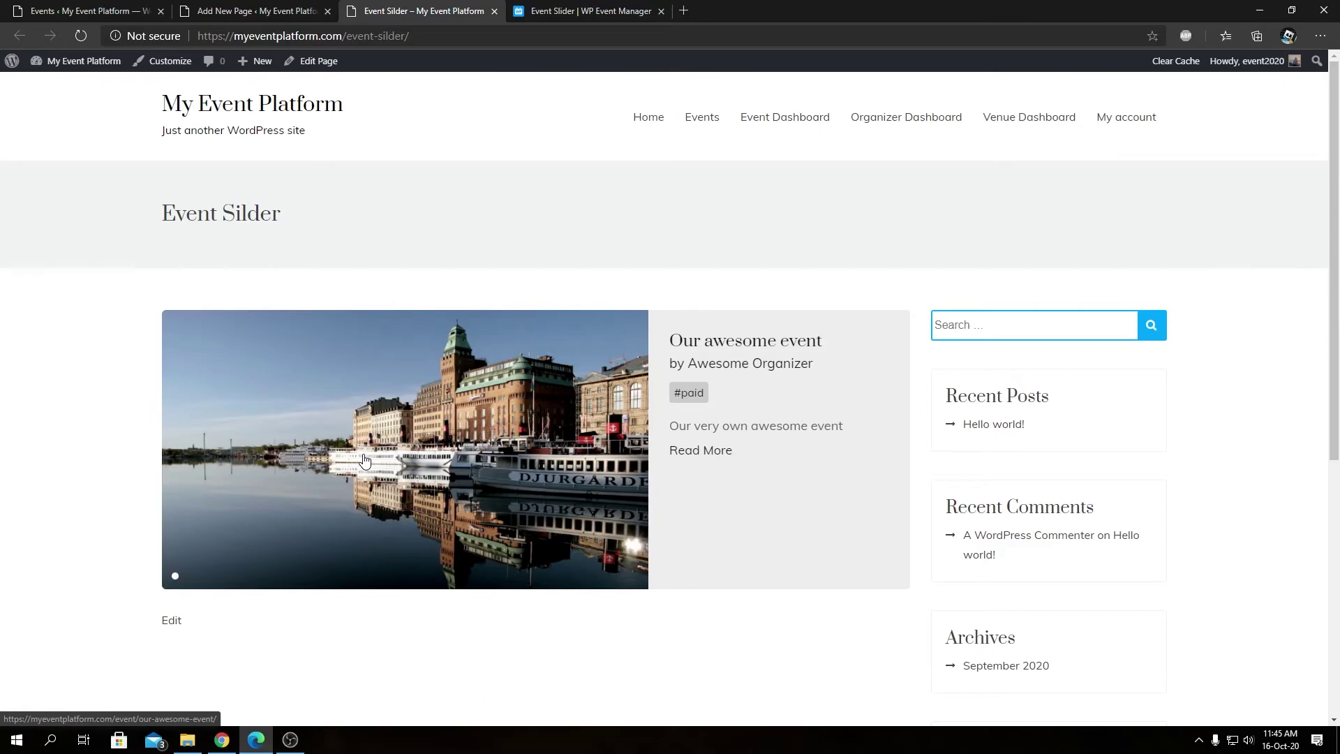
click(91, 11)
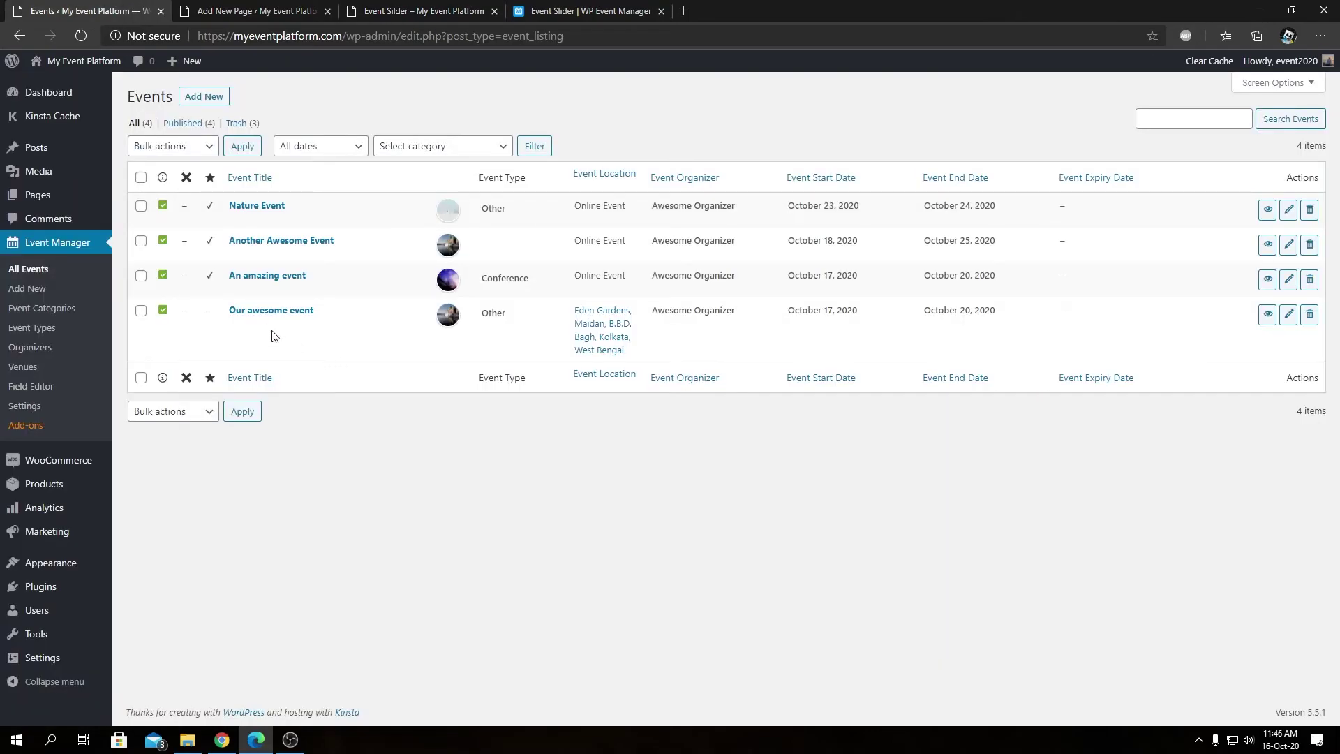
click(236, 5)
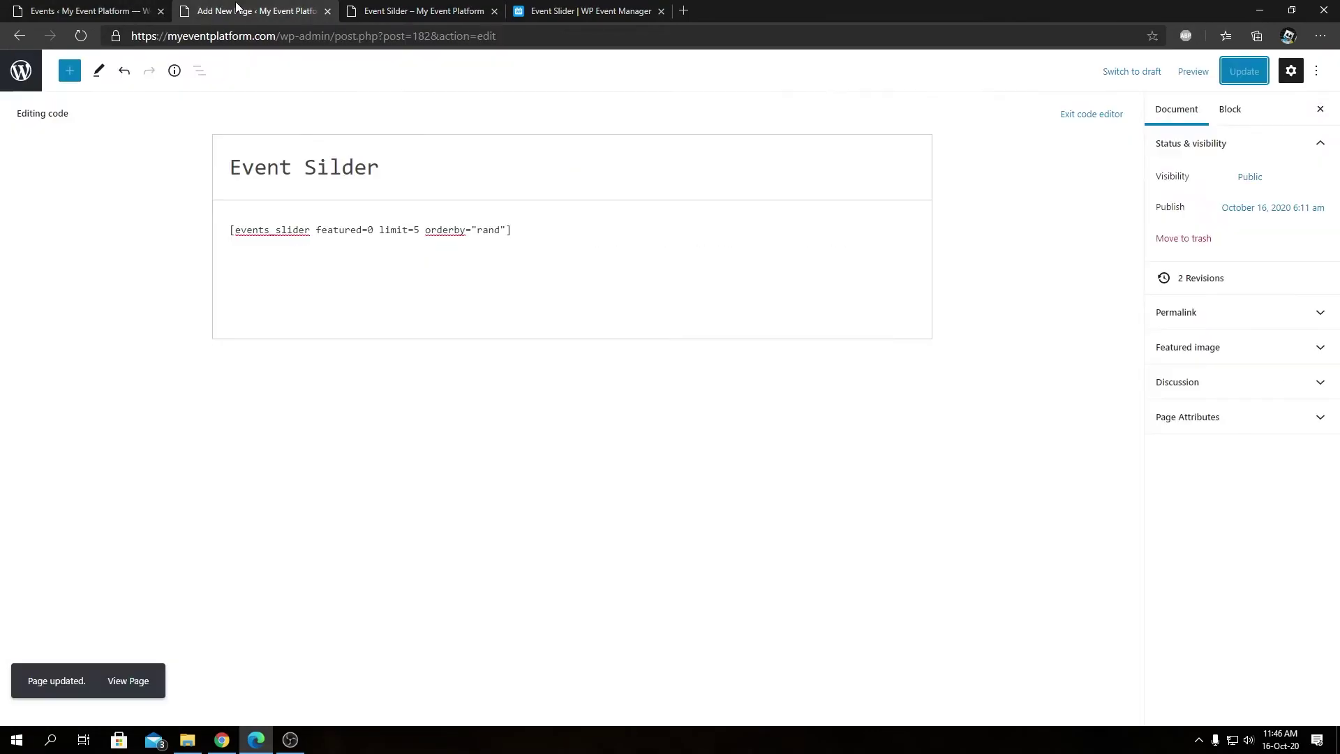
click(422, 11)
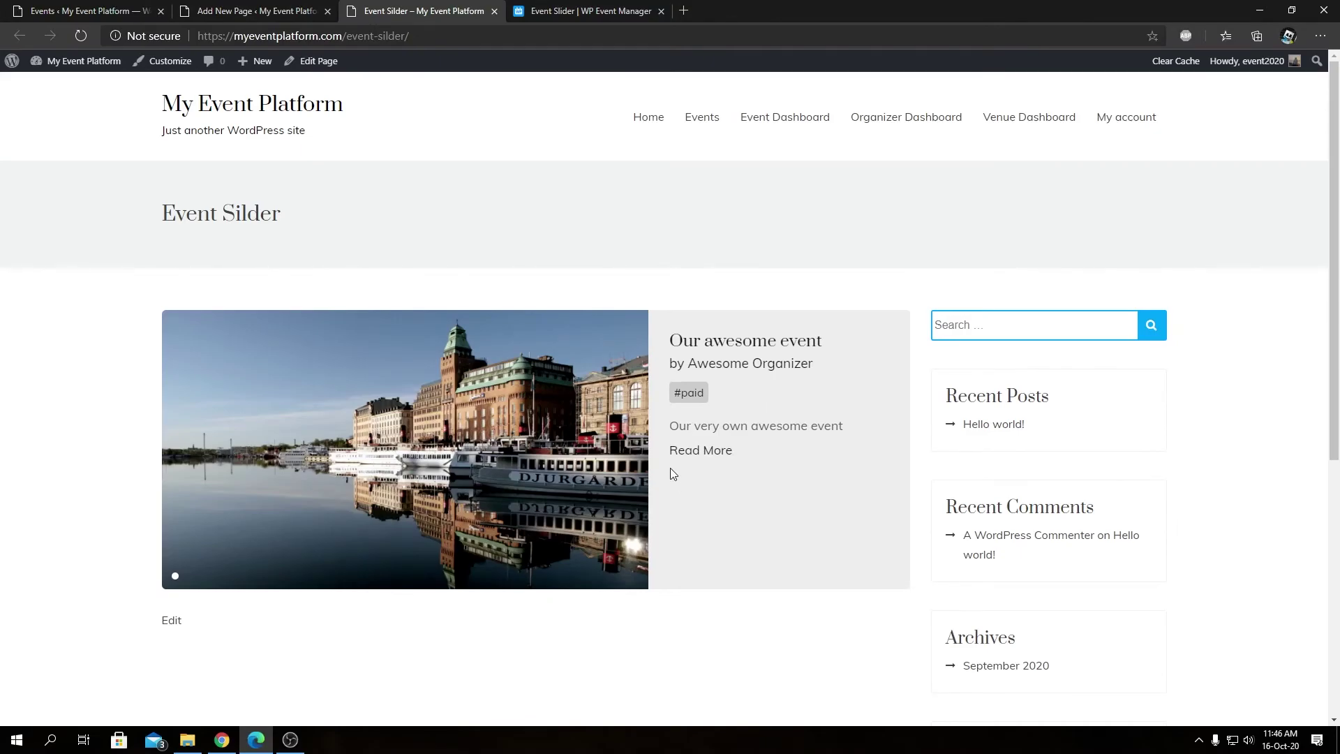
click(293, 8)
click(347, 231)
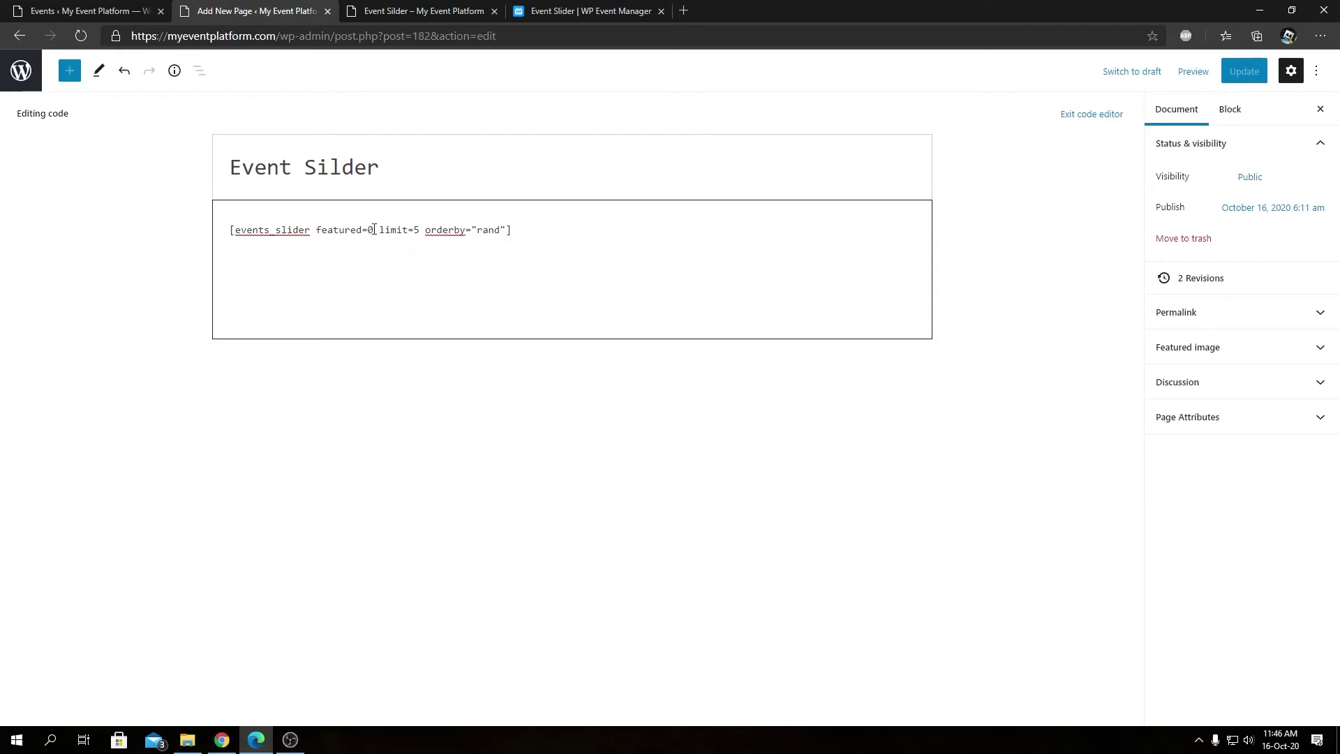
Change the events_slider shortcode to featured=1 and limit=2, update the page, and view the live slider.
click(376, 229)
double_click(356, 229)
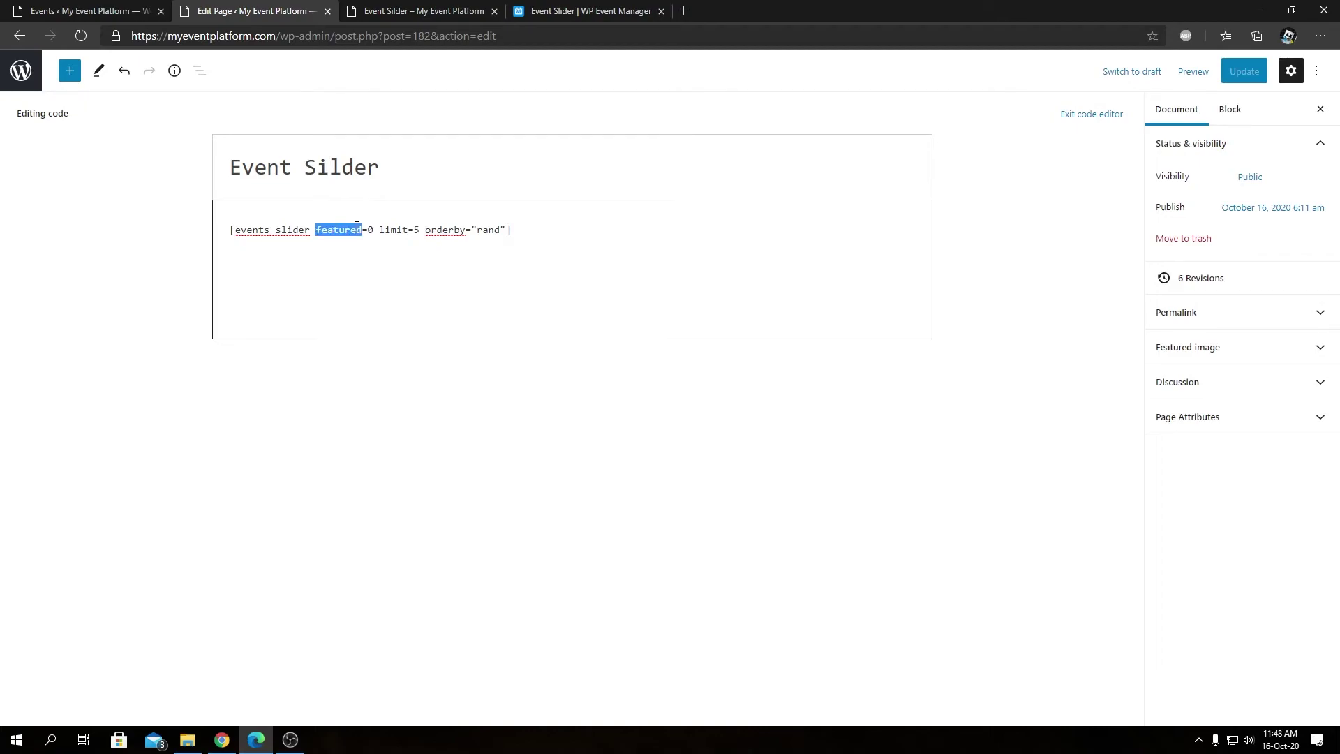
click(412, 12)
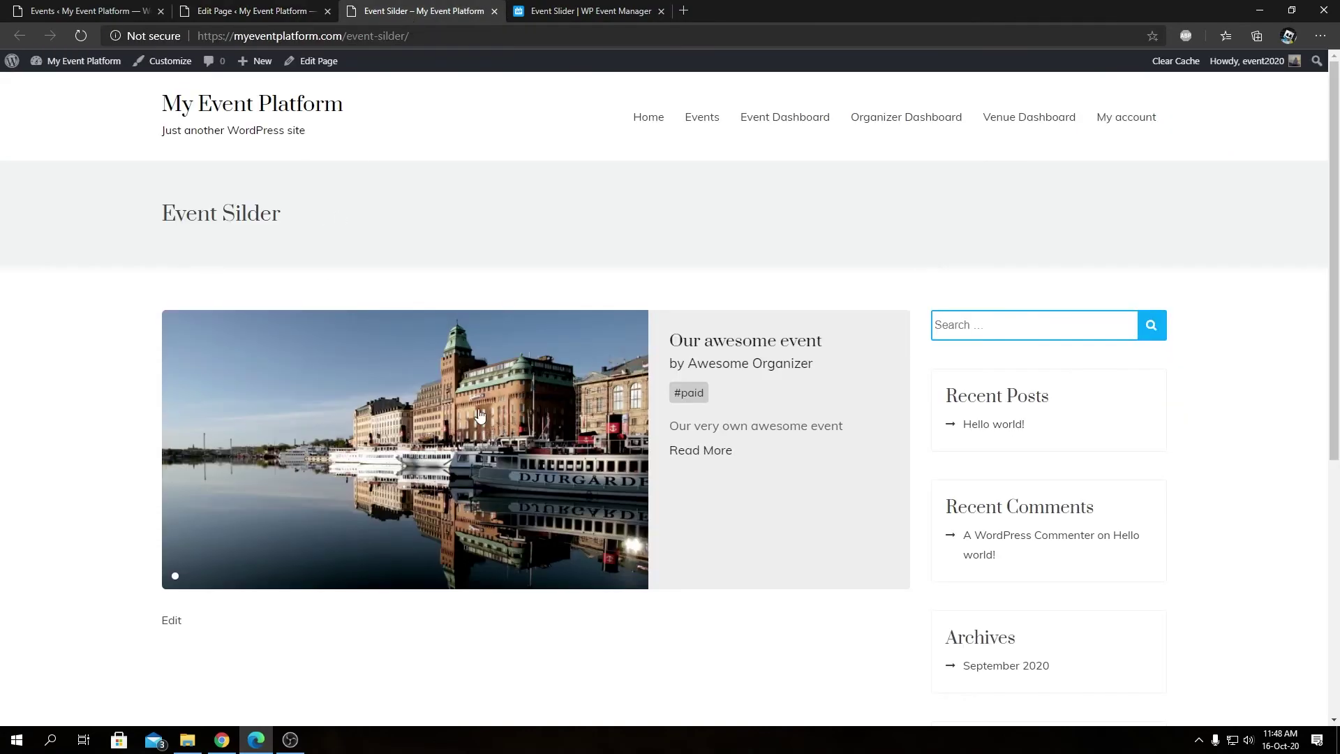
click(251, 12)
double_click(394, 231)
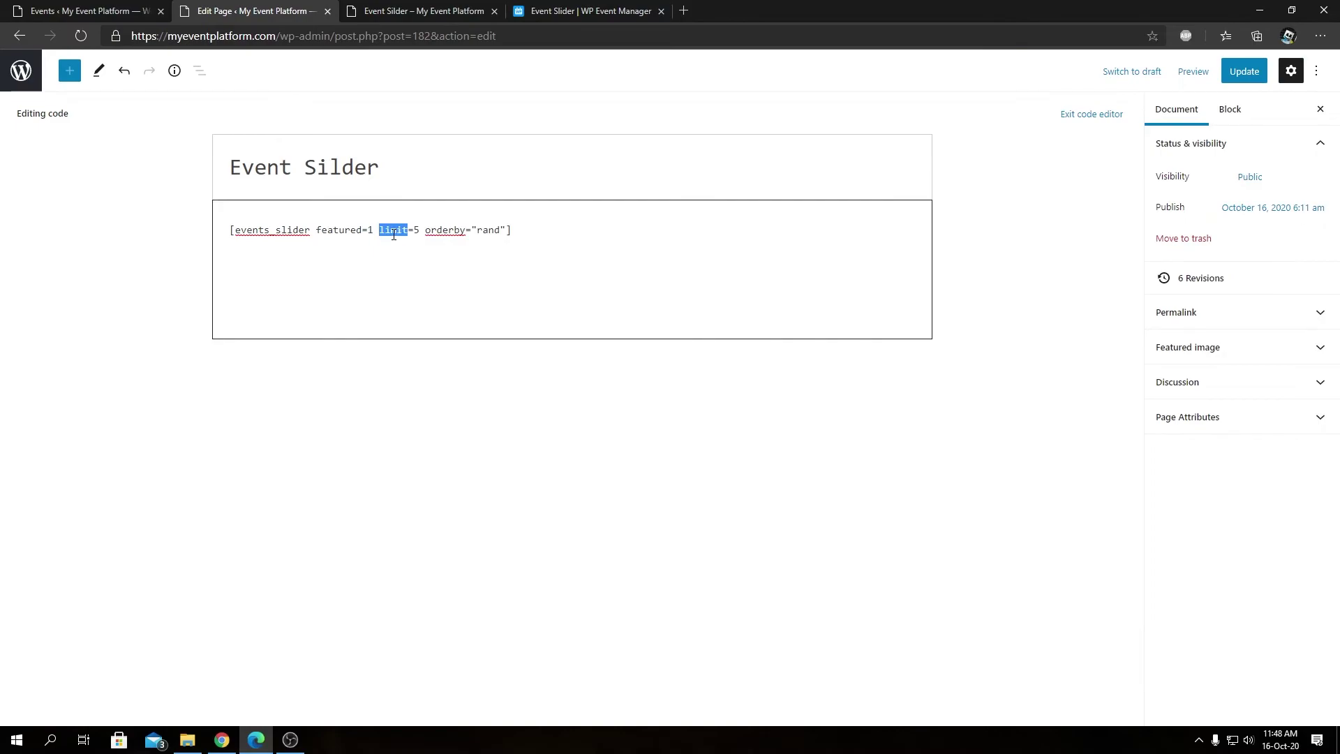
click(78, 10)
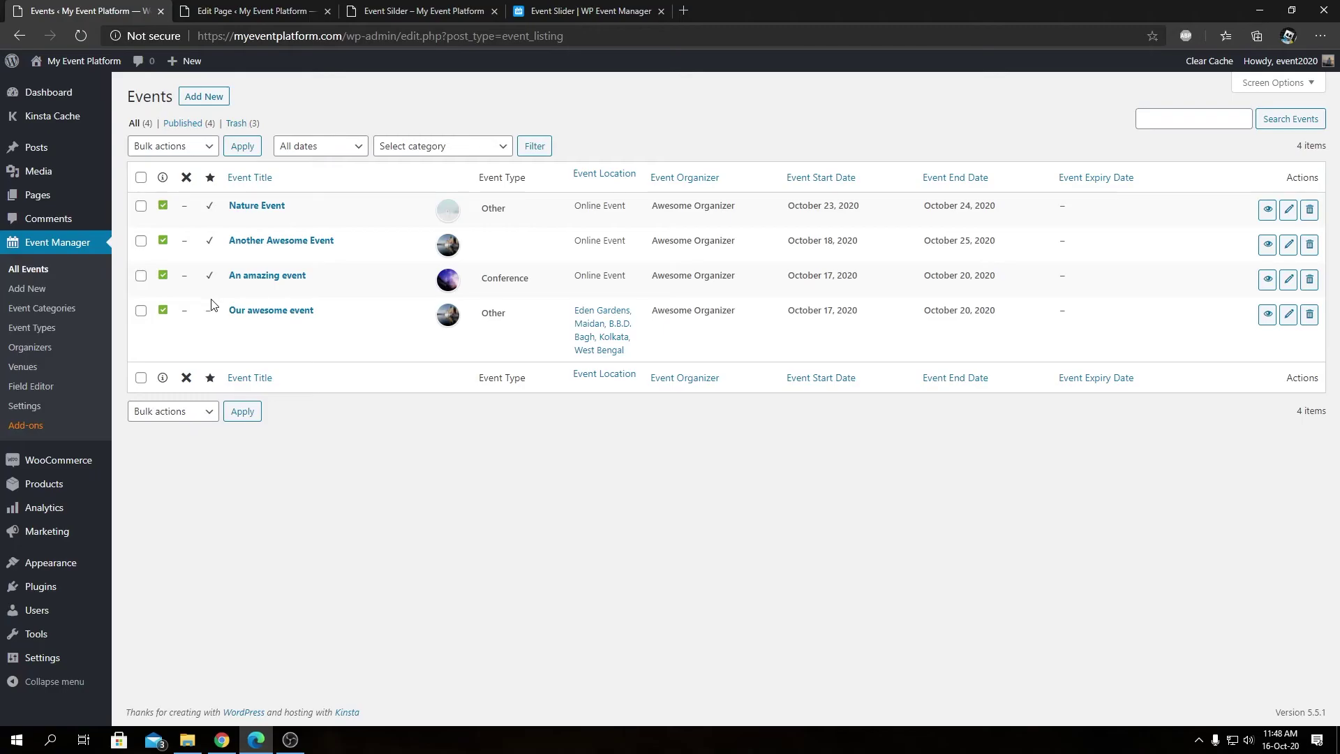
click(311, 10)
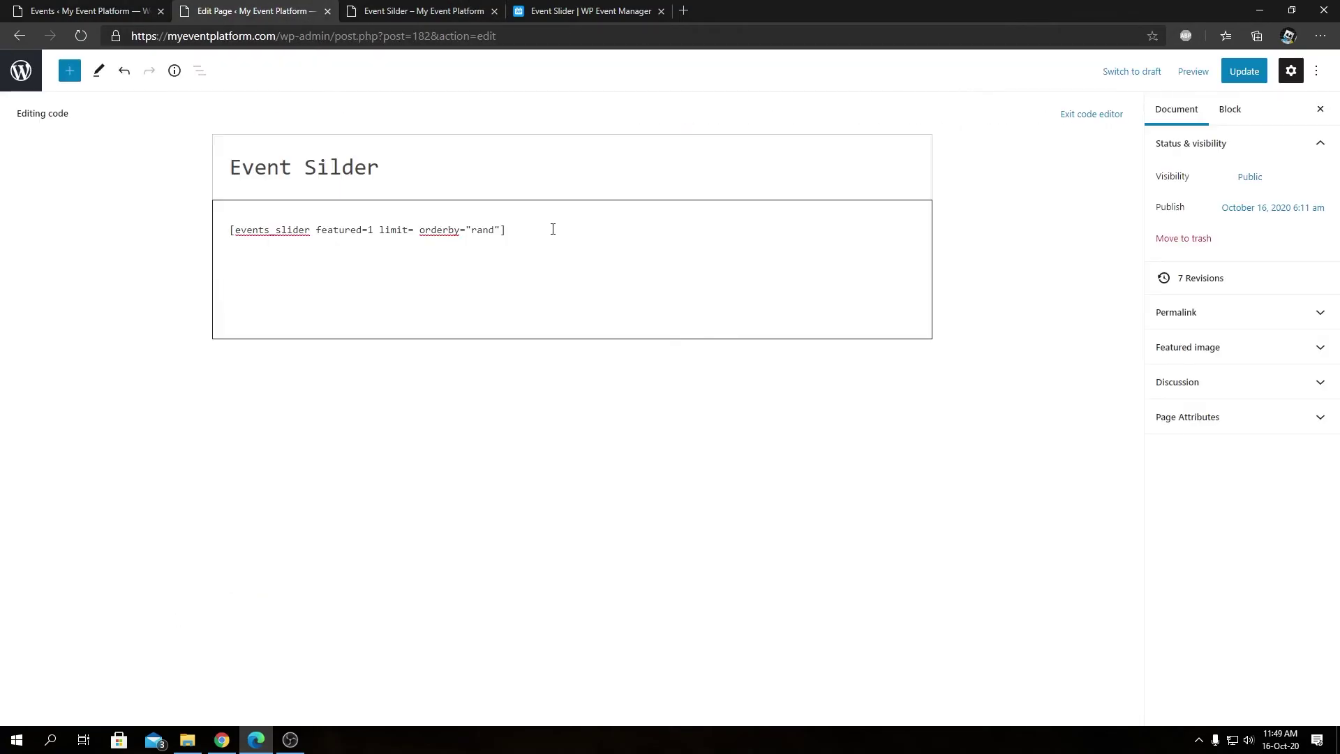
text(2)
click(1244, 70)
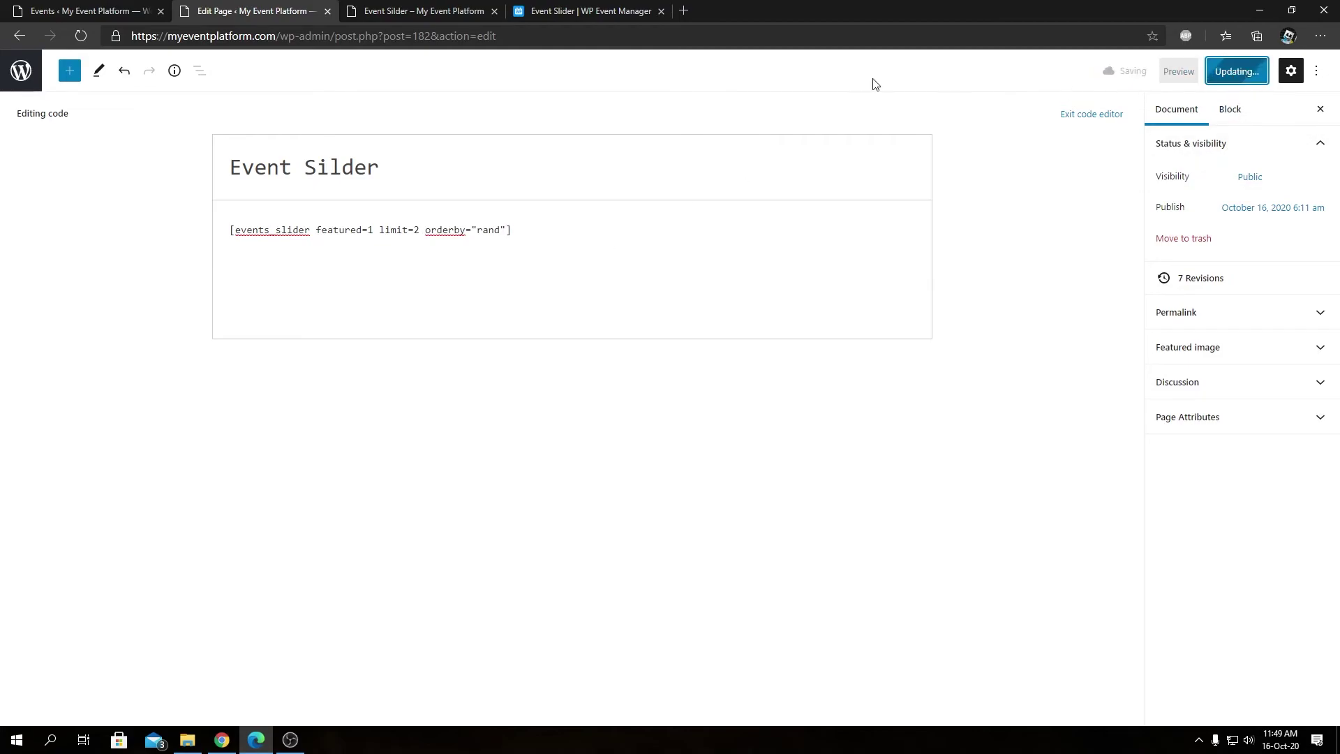
click(453, 11)
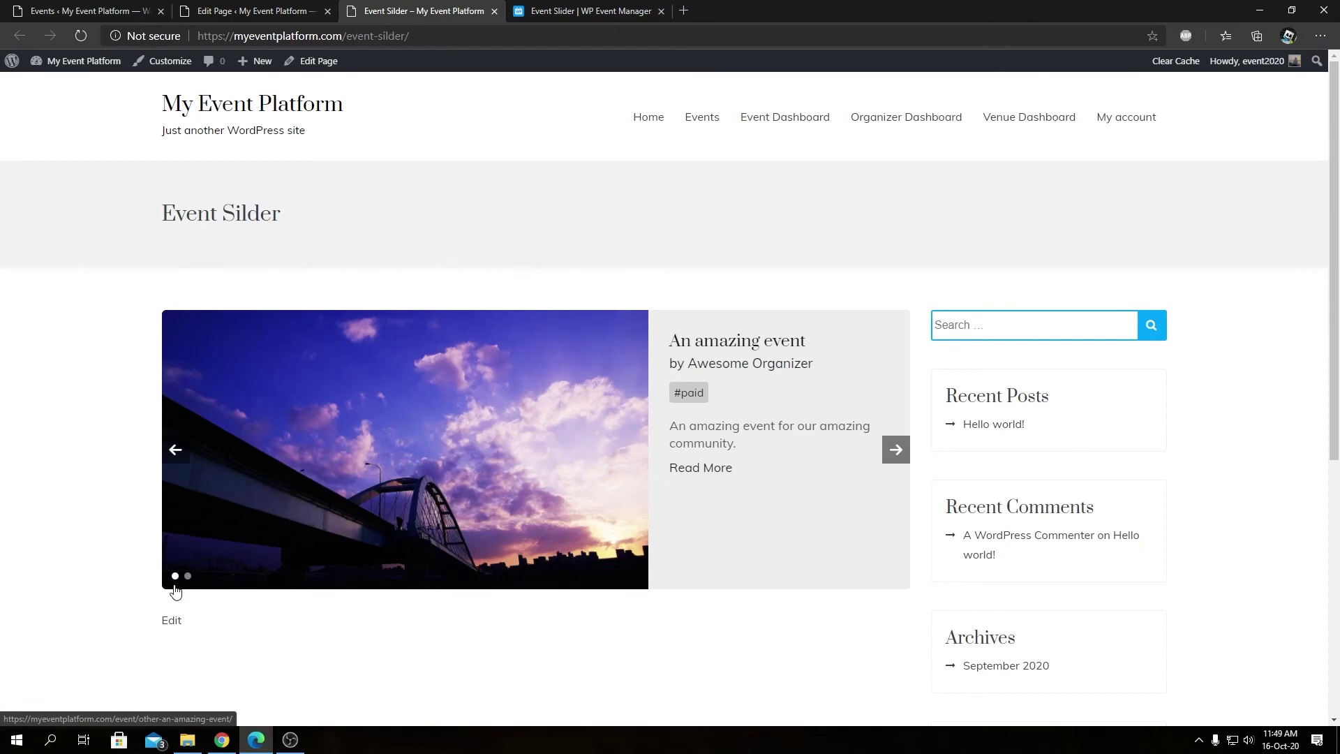
Advance the live slider to the next featured event, then return to the shortcode's limit=2 parameter.
click(891, 455)
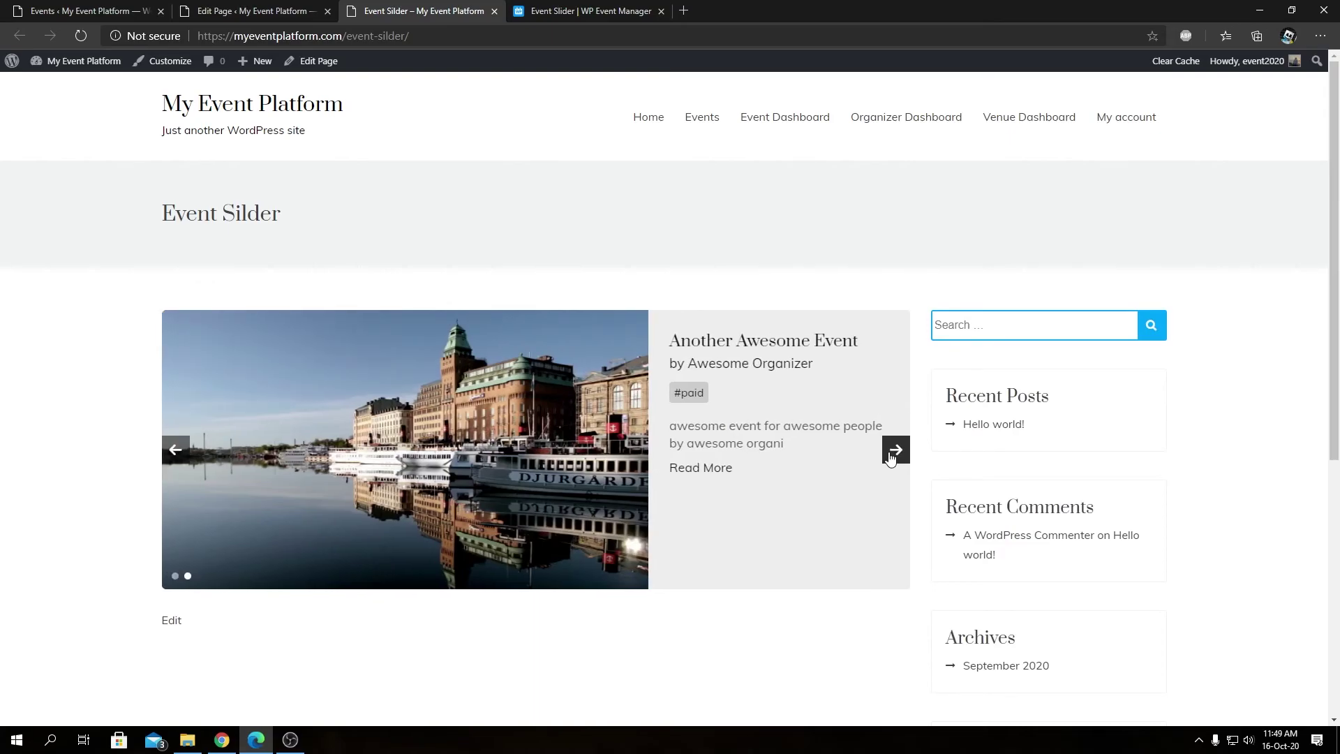
click(249, 10)
double_click(393, 230)
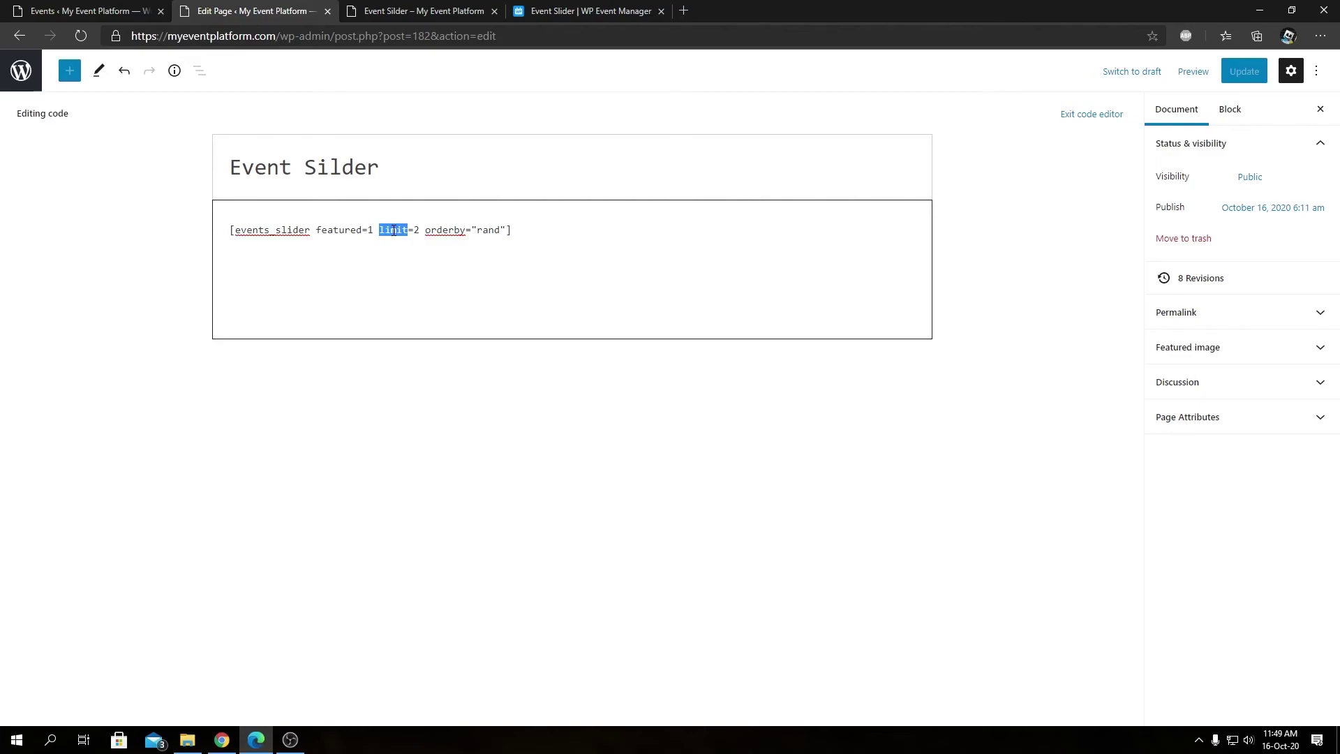
click(418, 246)
Select the orderby=rand parameter, then cycle the live slider to the other featured event.
double_click(440, 231)
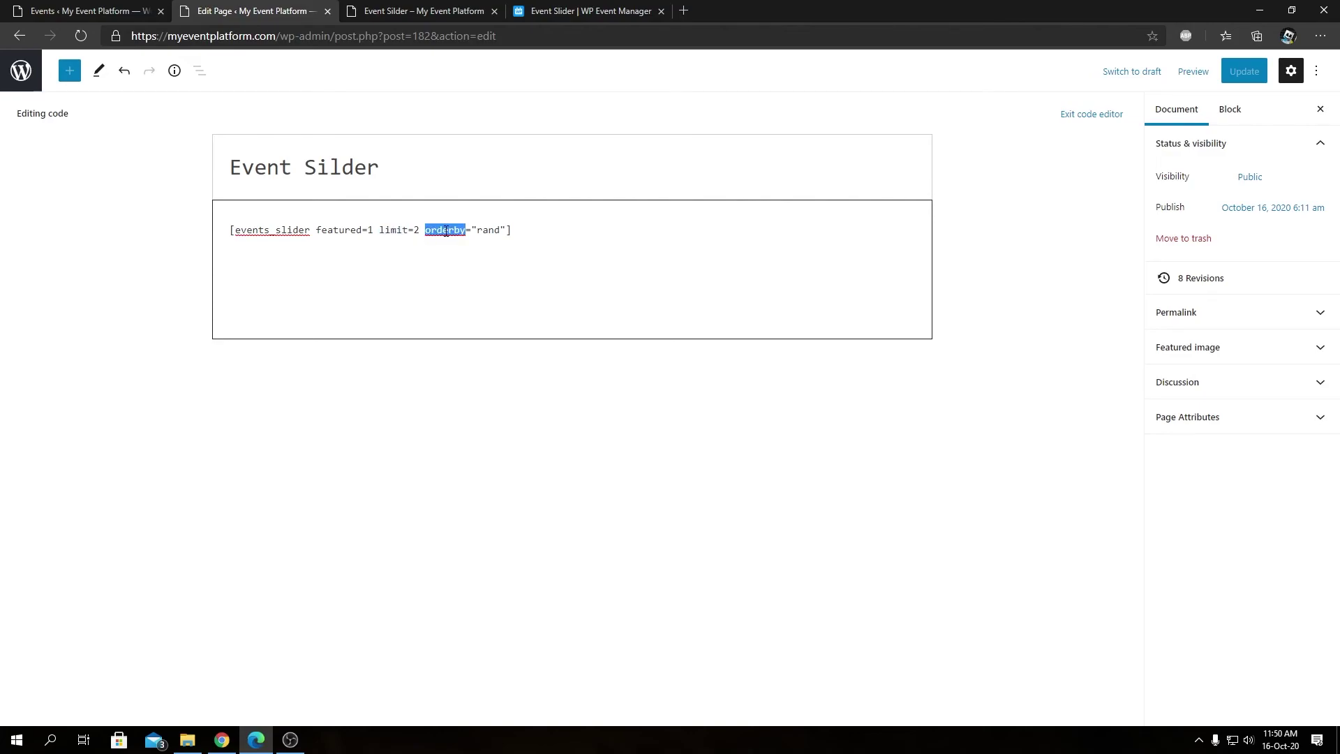
double_click(487, 230)
click(424, 10)
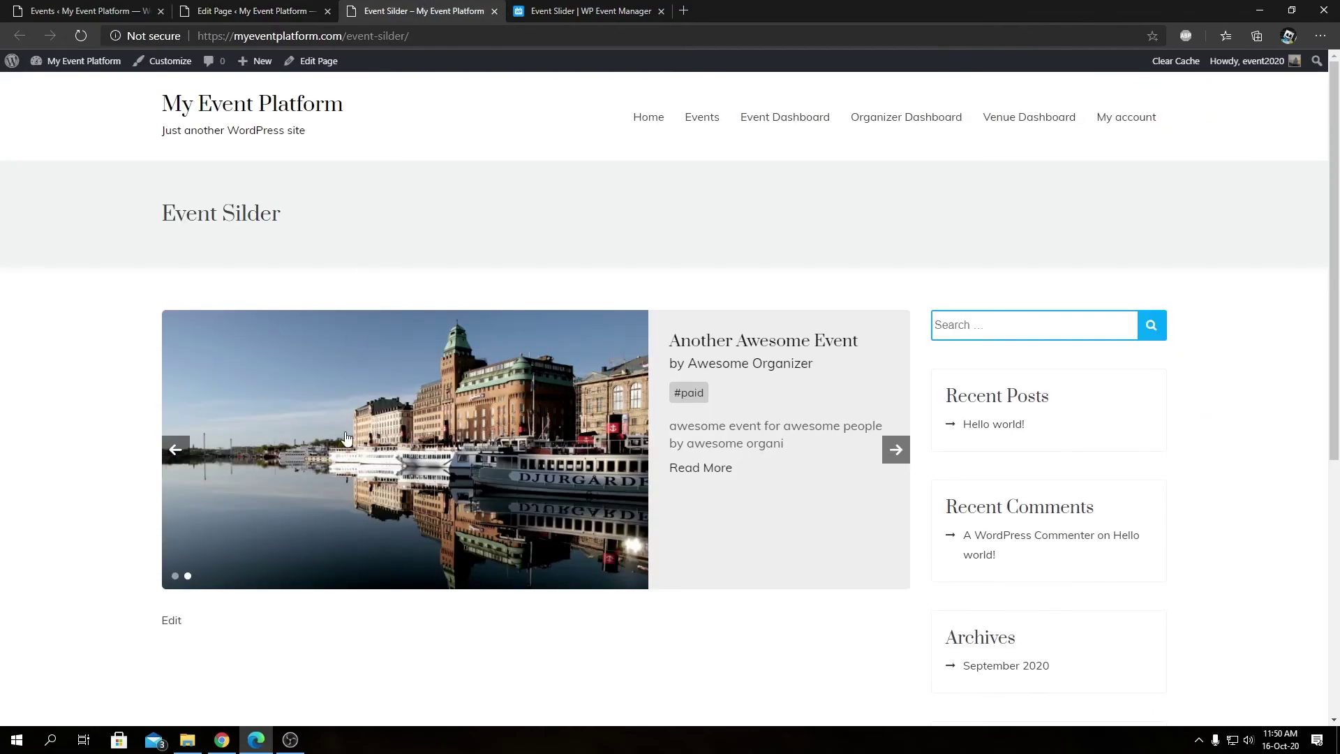
click(169, 450)
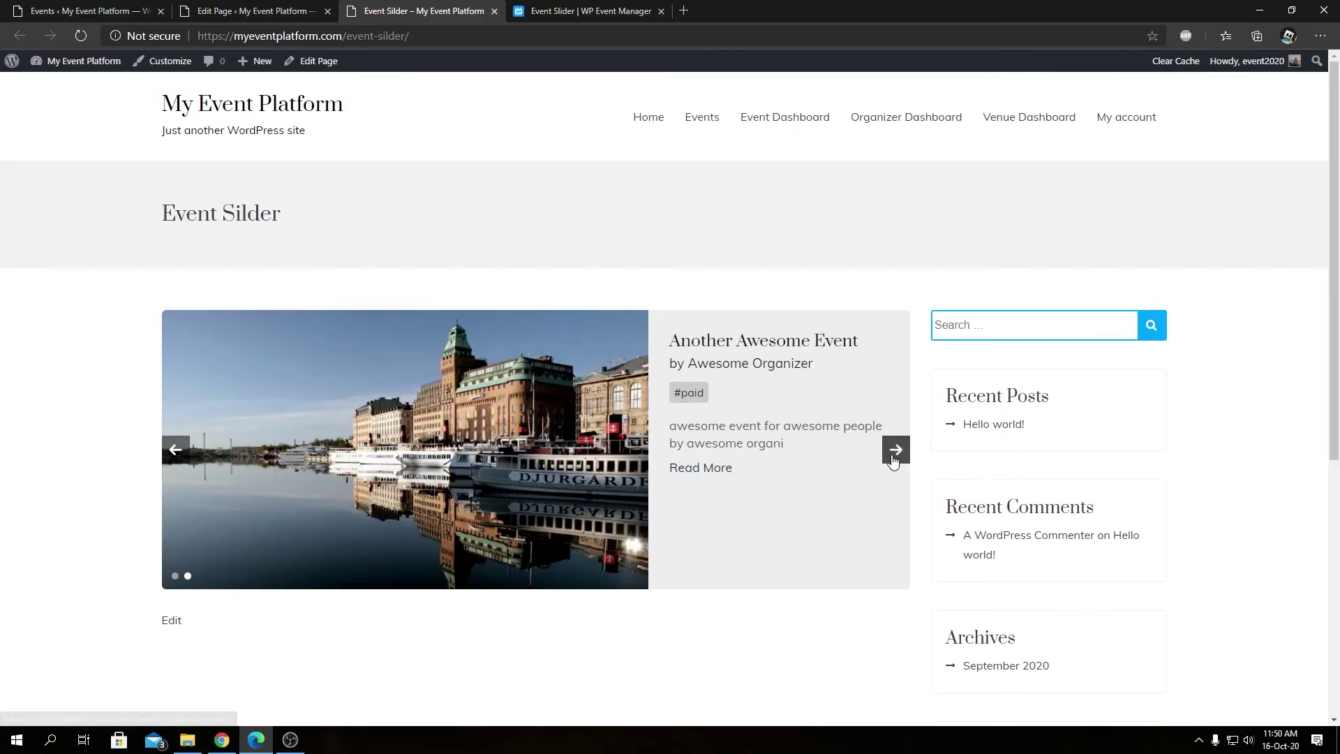
click(253, 10)
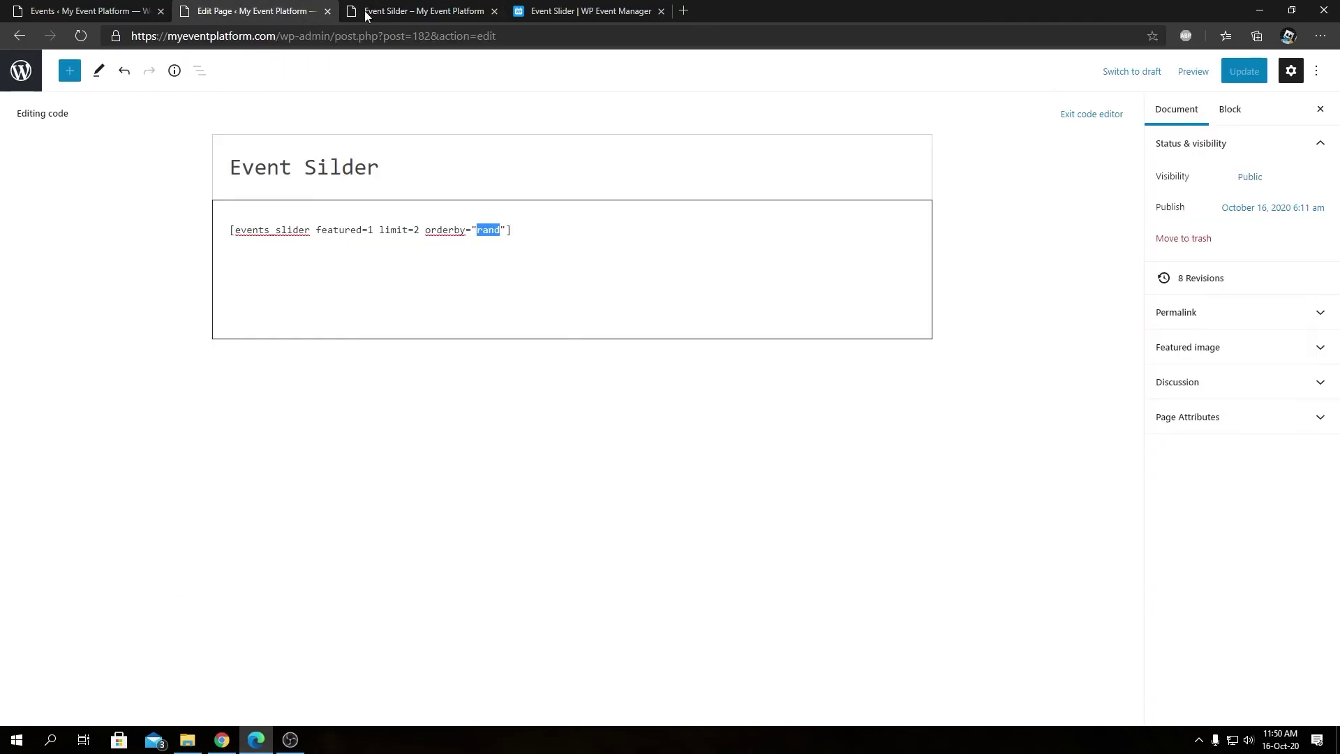
click(610, 21)
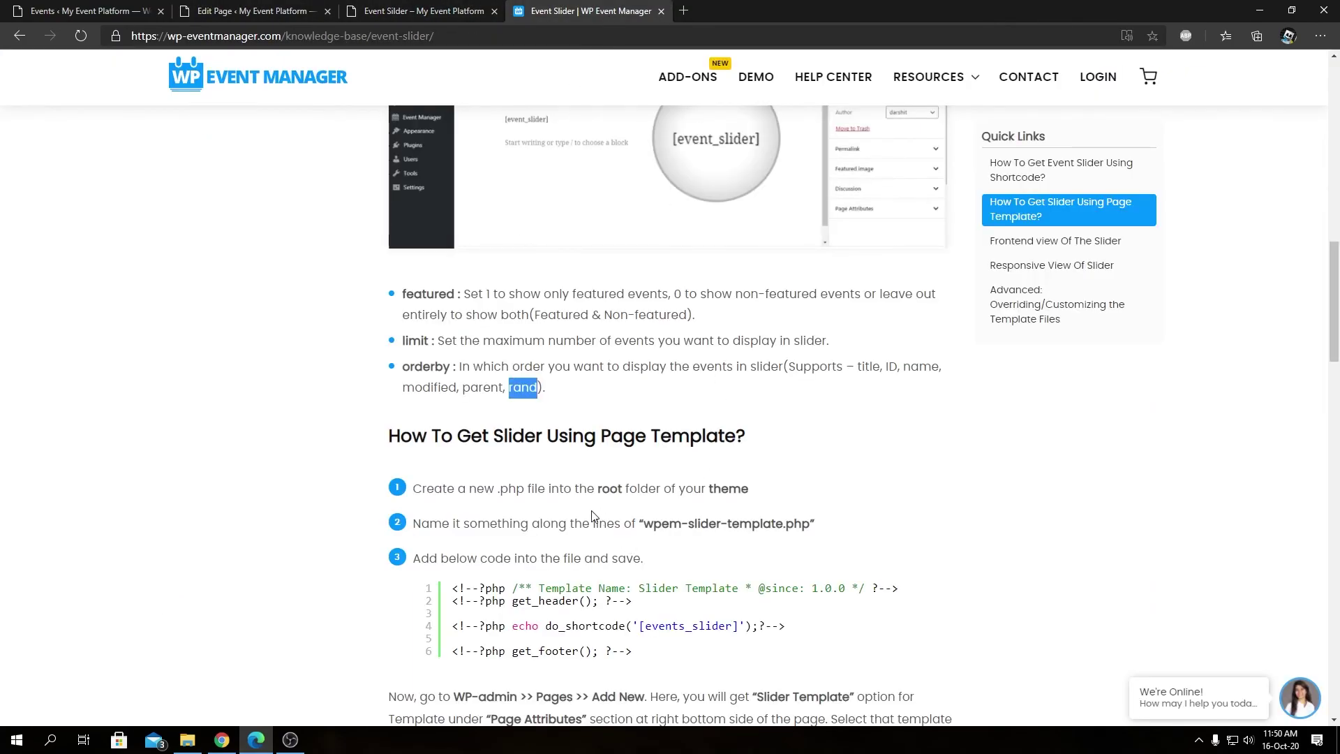
double_click(868, 368)
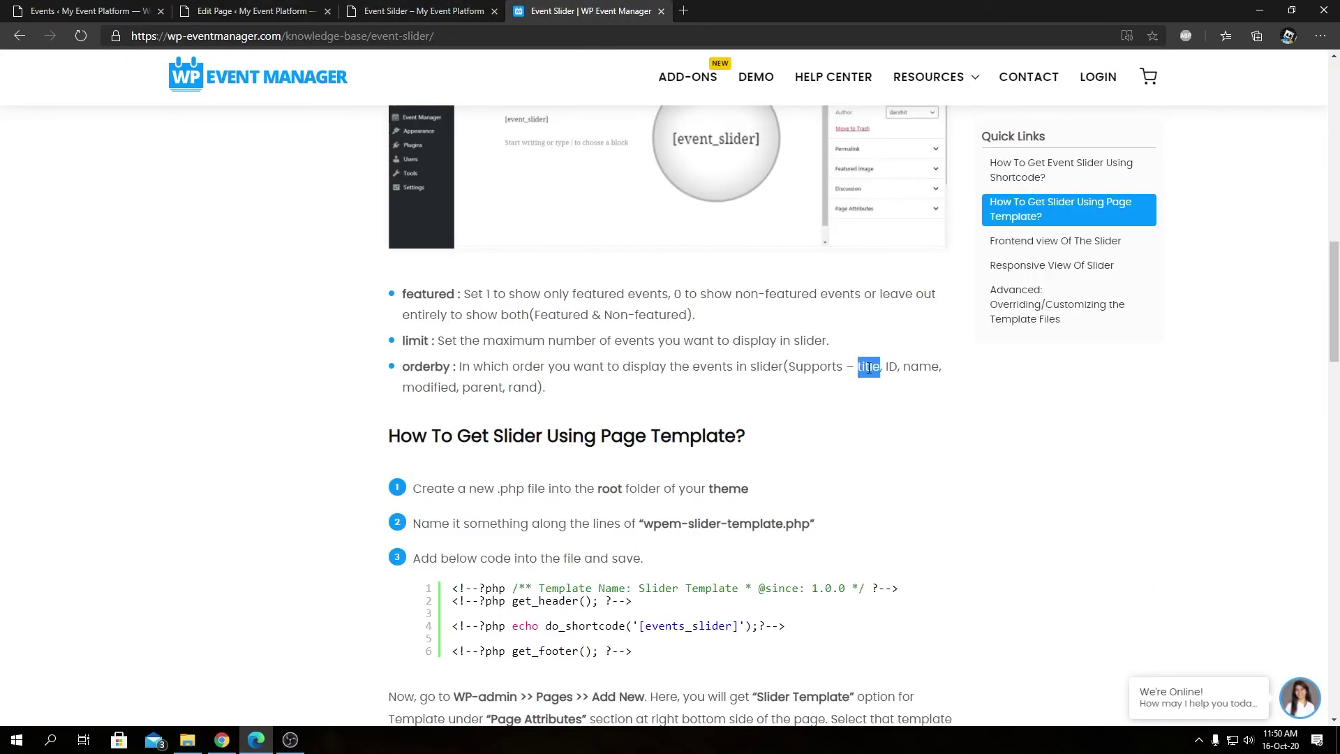
click(887, 366)
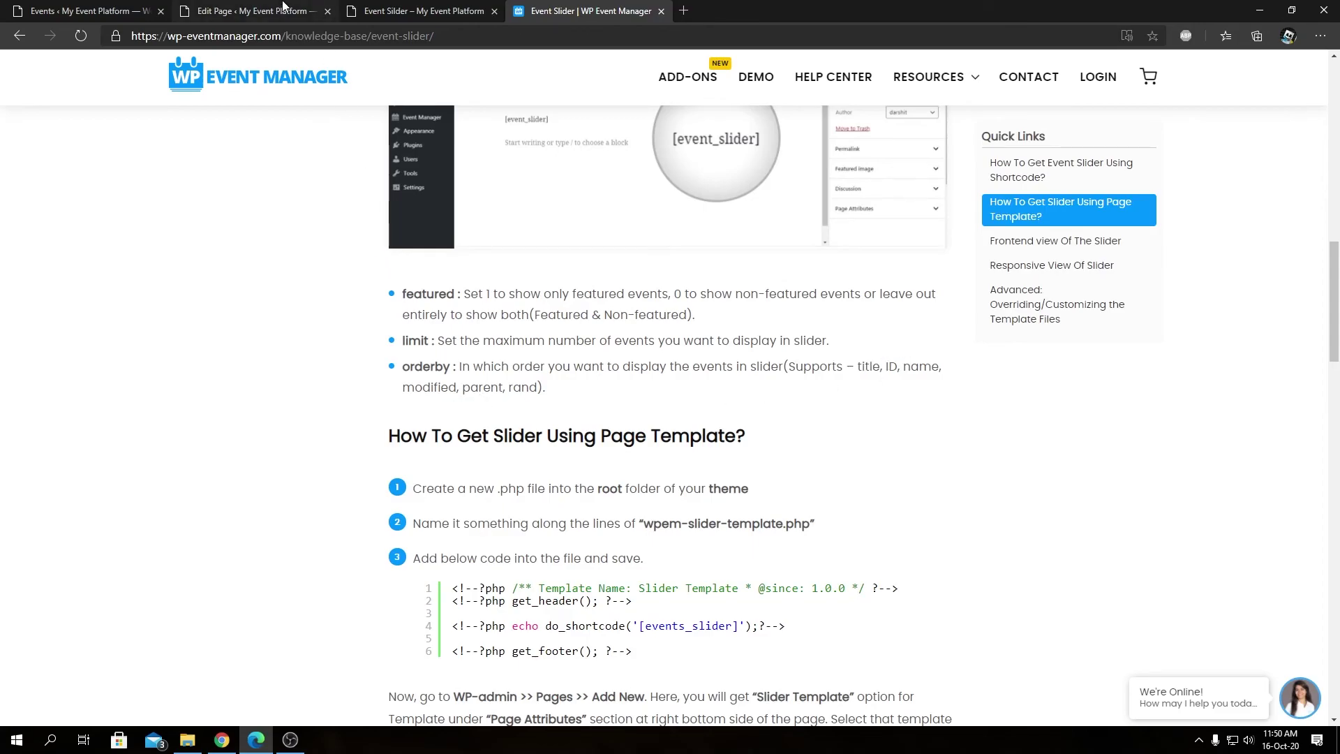
click(251, 10)
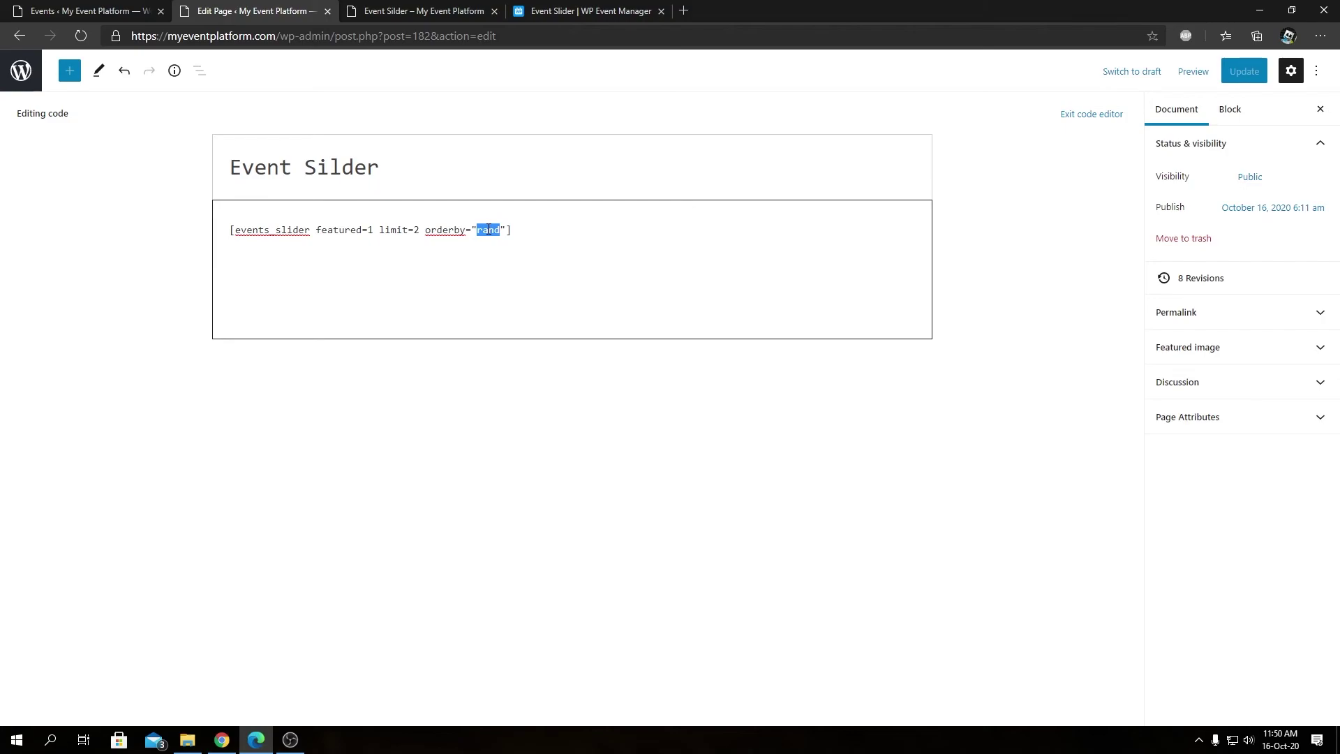